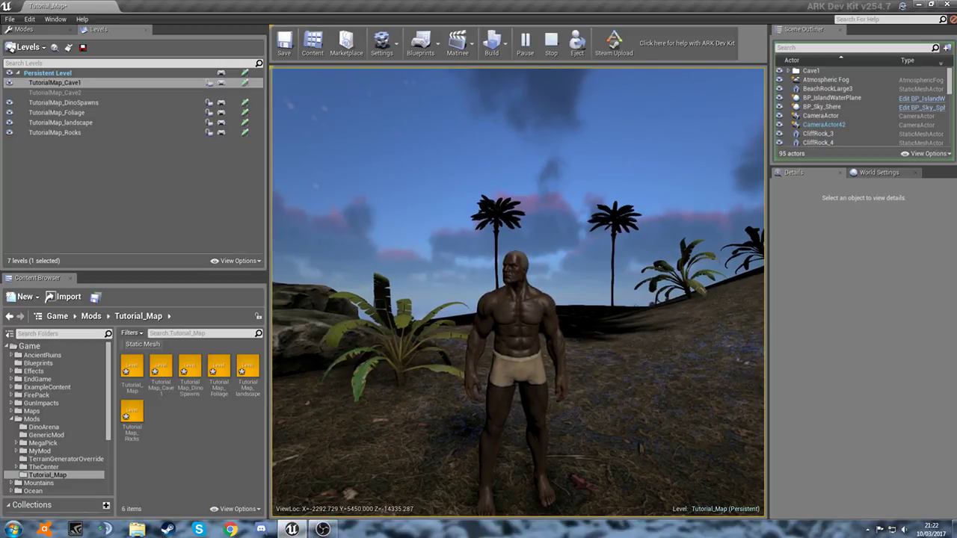
Walk the character from the beach into the finished cave to examine its crystal-lit passage, ending the play session
key("k")
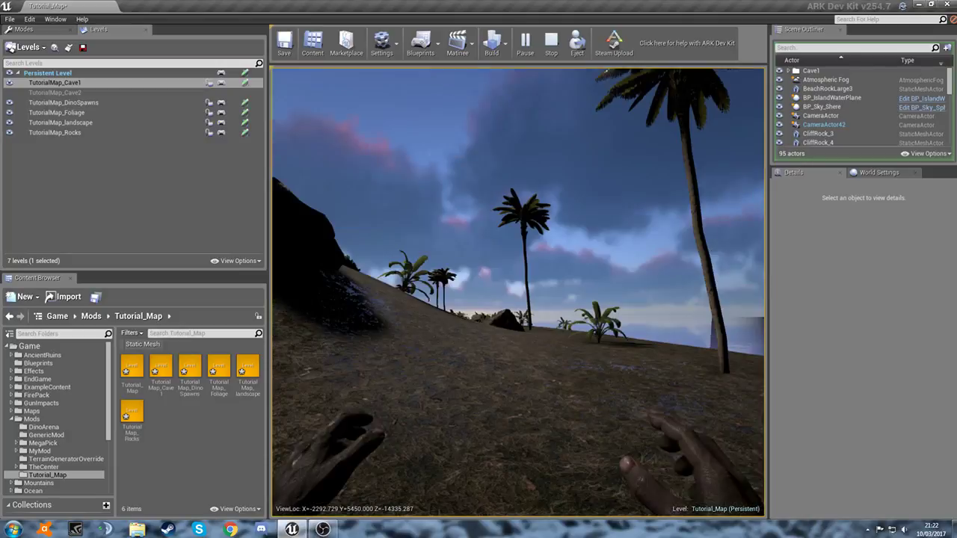
key("w")
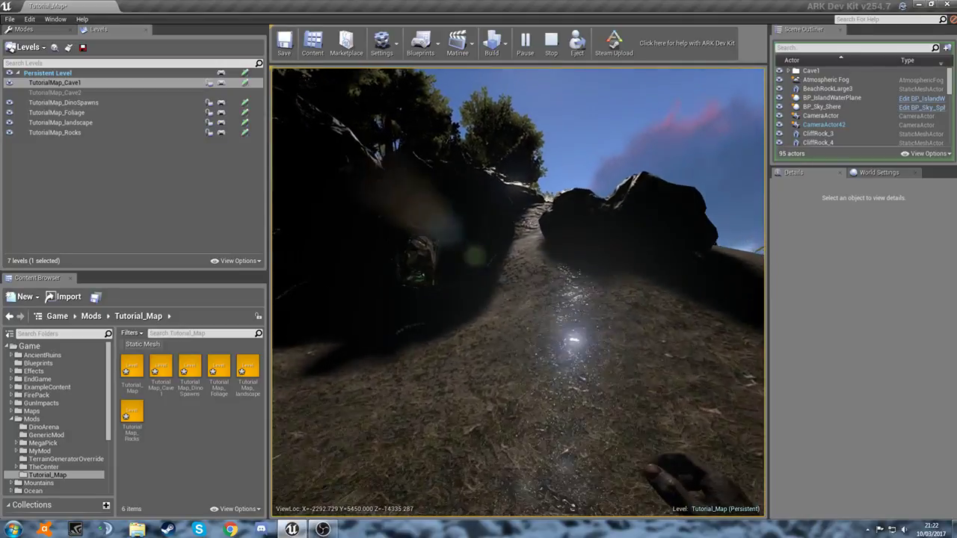
key("w")
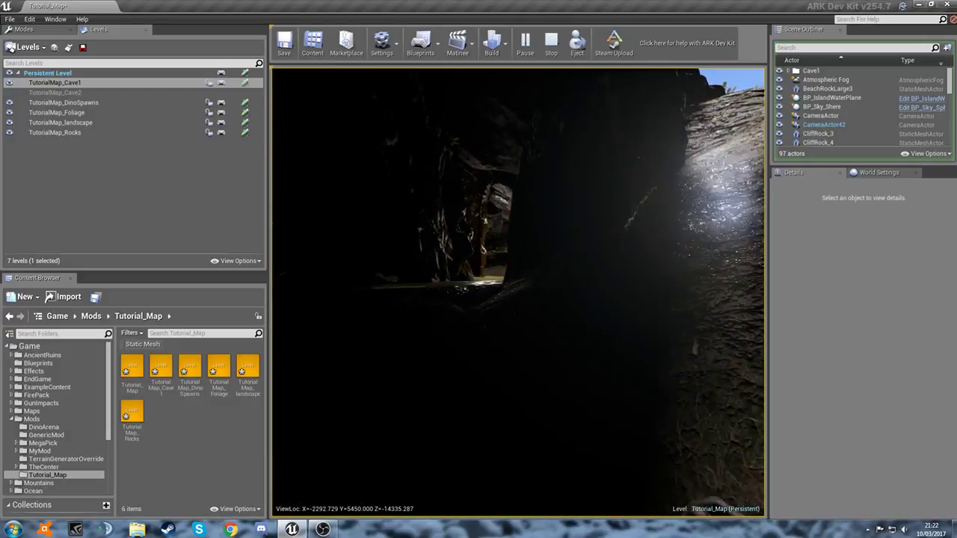
key("w")
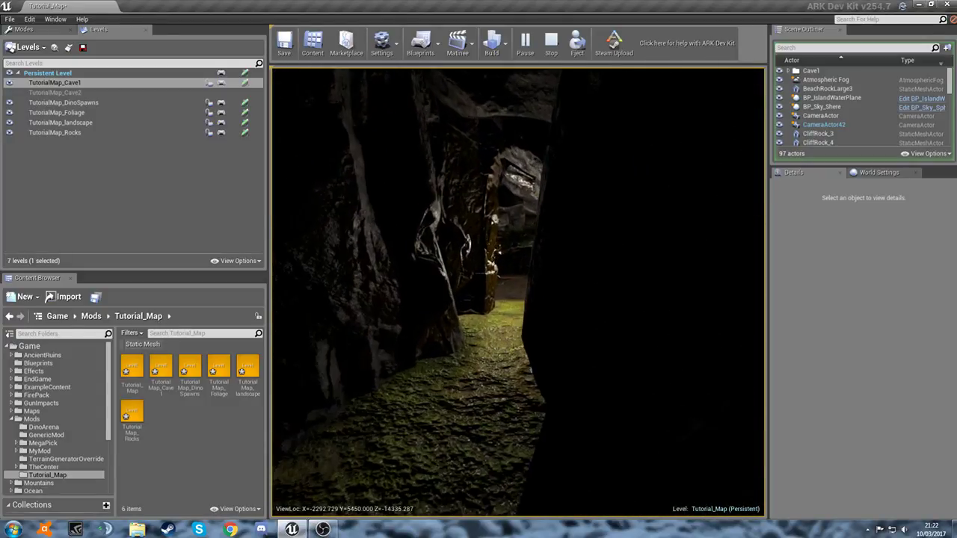
key("w")
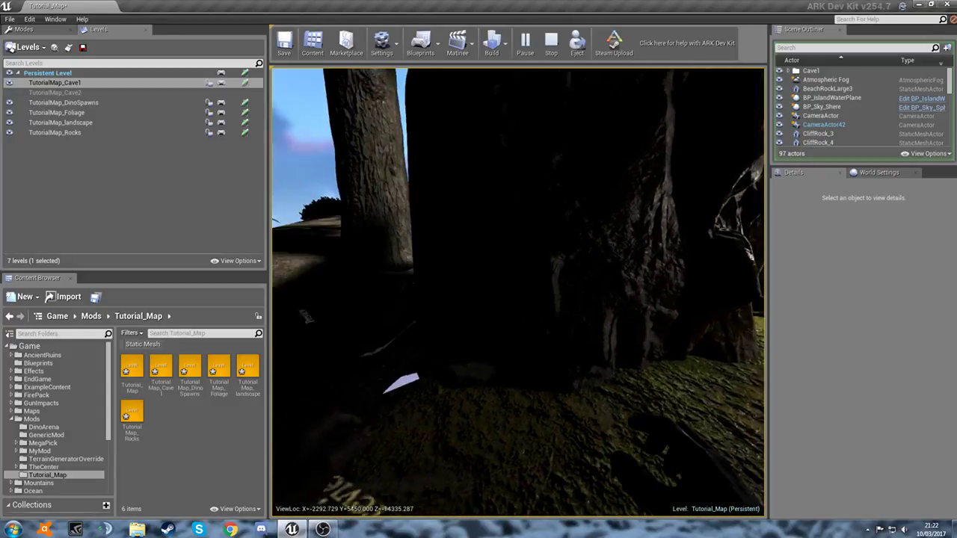
key("w")
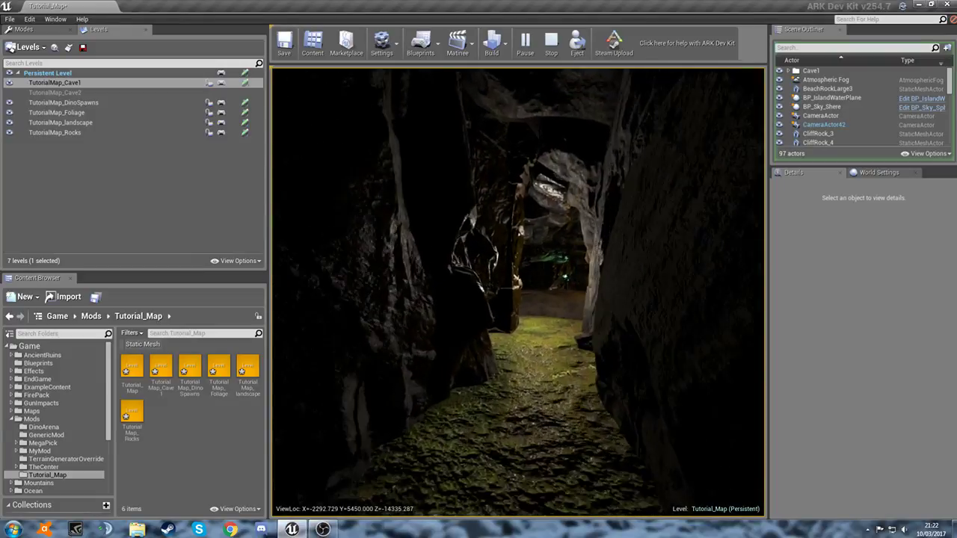
key("w")
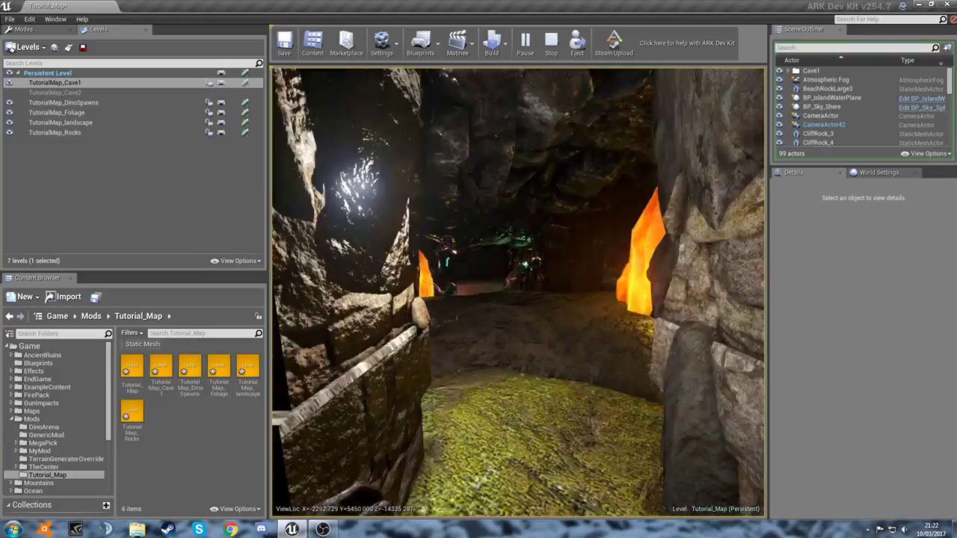
key("w")
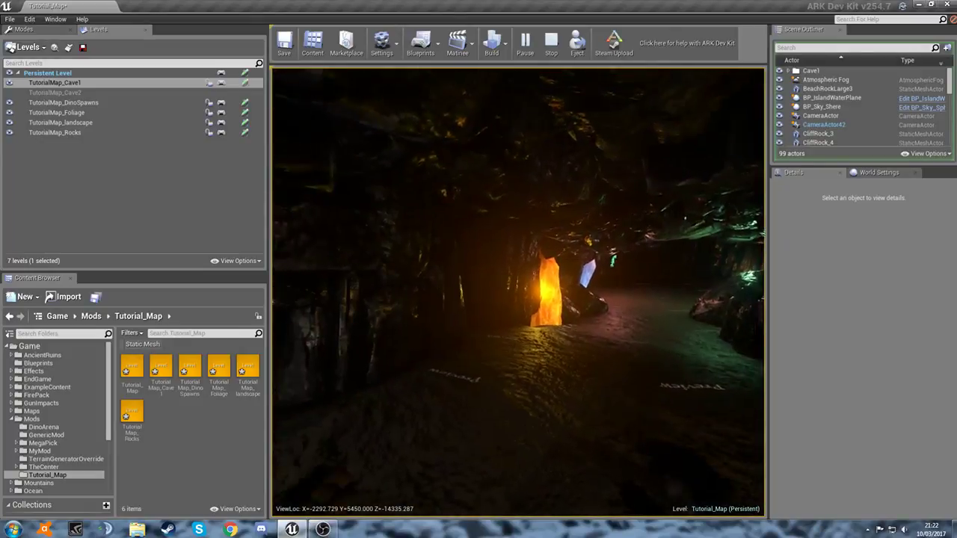
key("w")
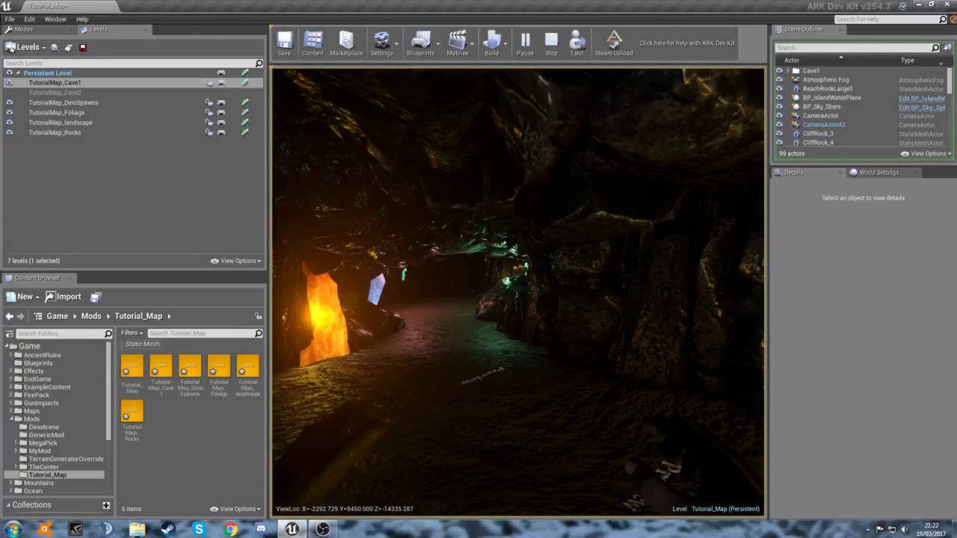
key("w")
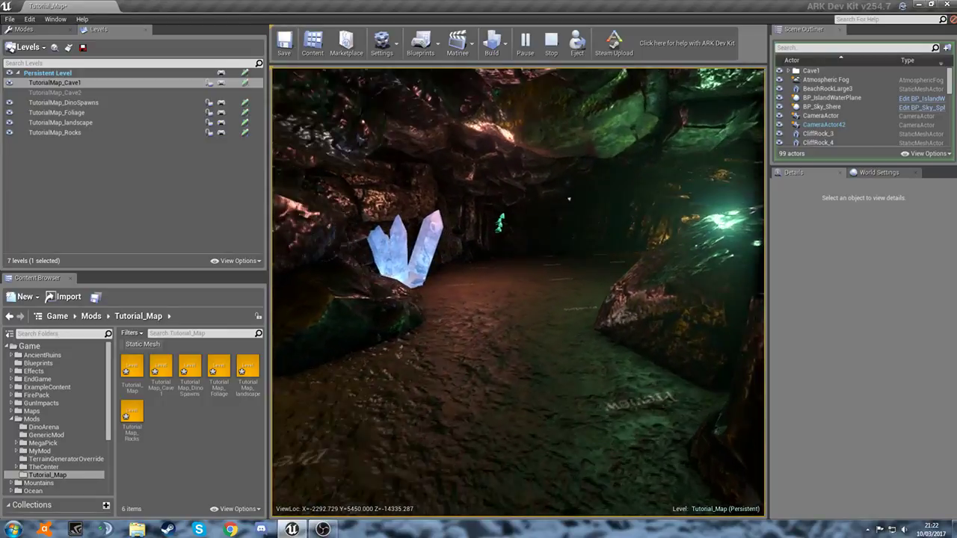
key("w")
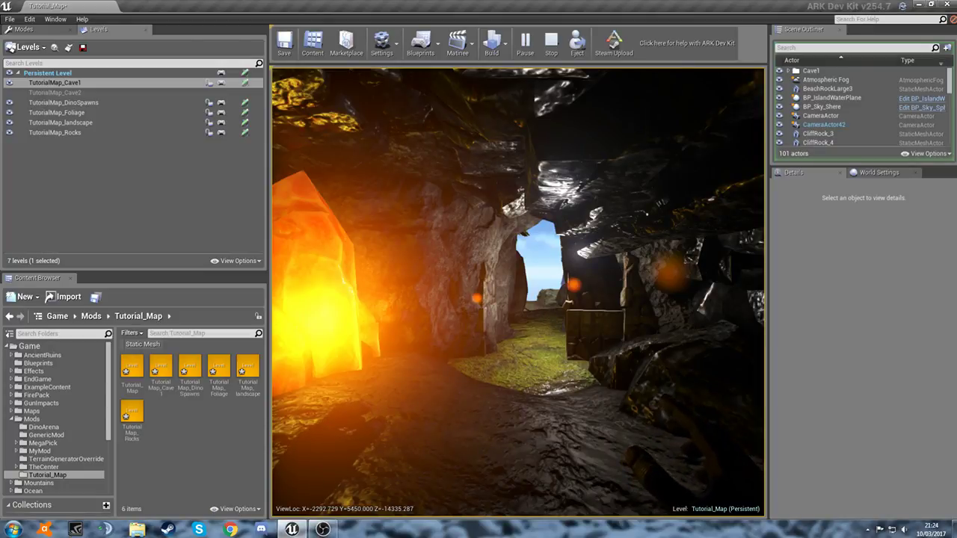
key("Escape")
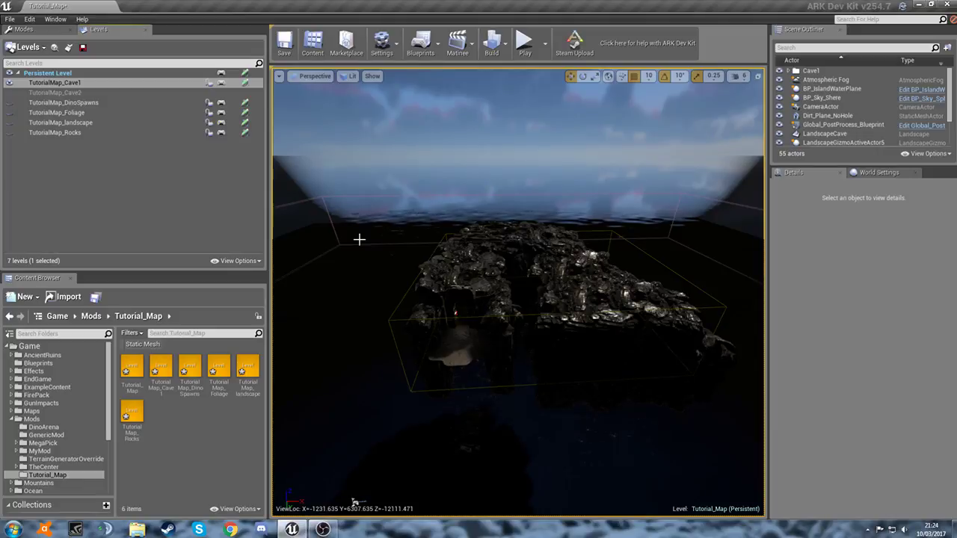
Select the LandscapeCave floor at the mouth of the cave and examine its outline beneath the rocks
key("w")
right_click_drag(512, 303, 503, 331)
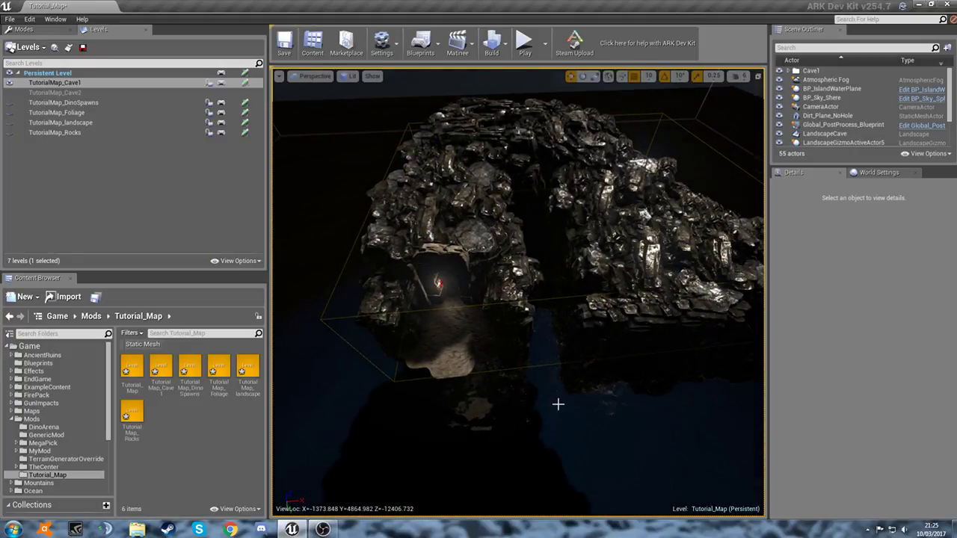
left_click(447, 343)
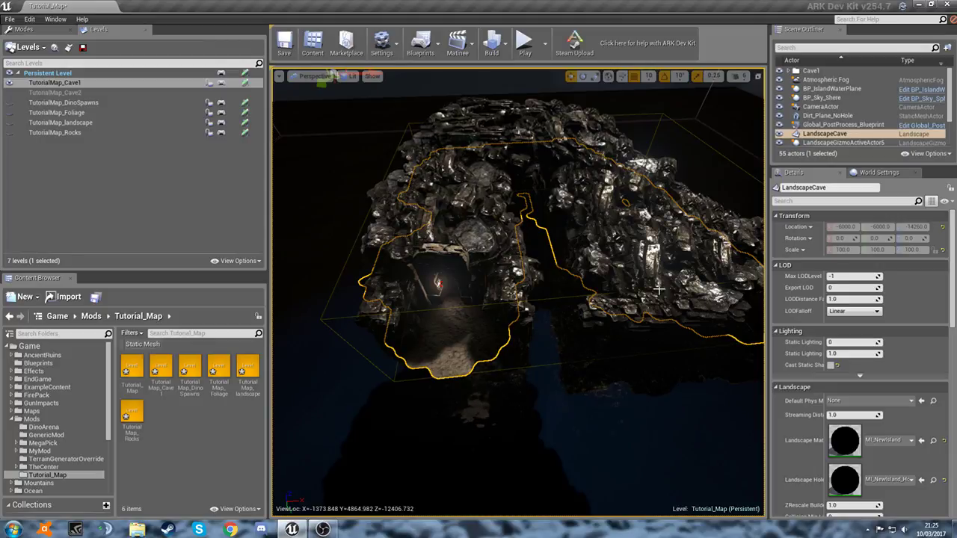
right_click_drag(316, 143, 316, 144)
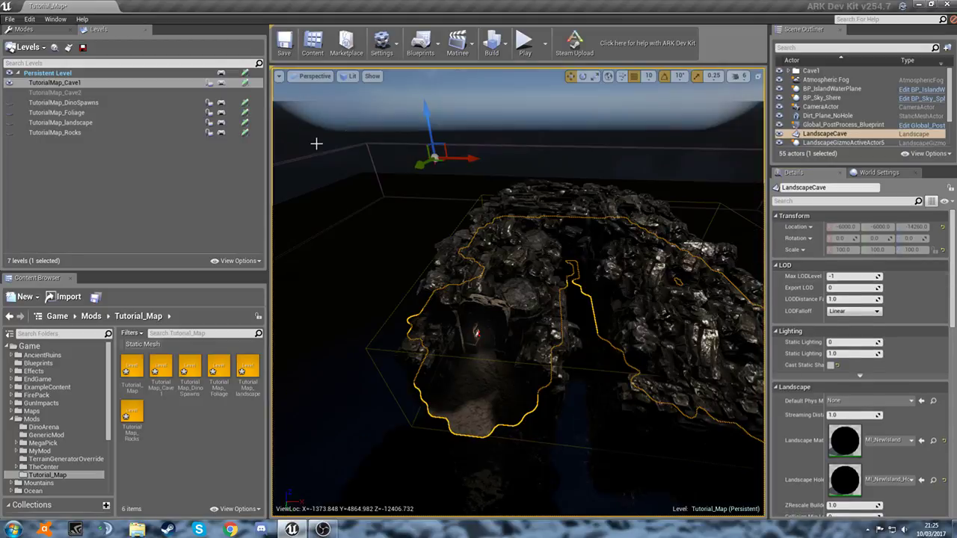
Show the TutorialMap_Rocks level to examine the cave entrance and interior, and hide TutorialMap_Cave1
left_click(11, 134)
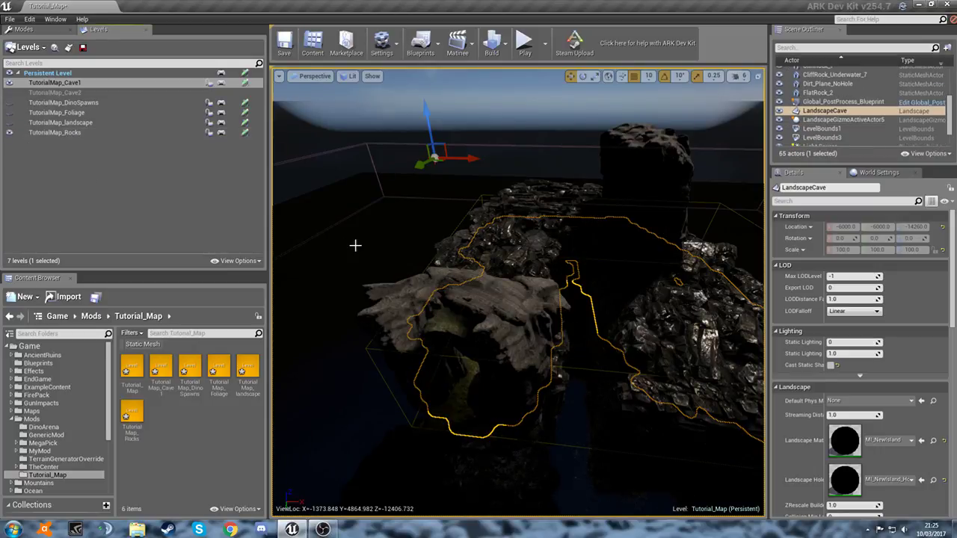
right_click_drag(354, 244, 445, 269)
right_click_drag(344, 318, 338, 351)
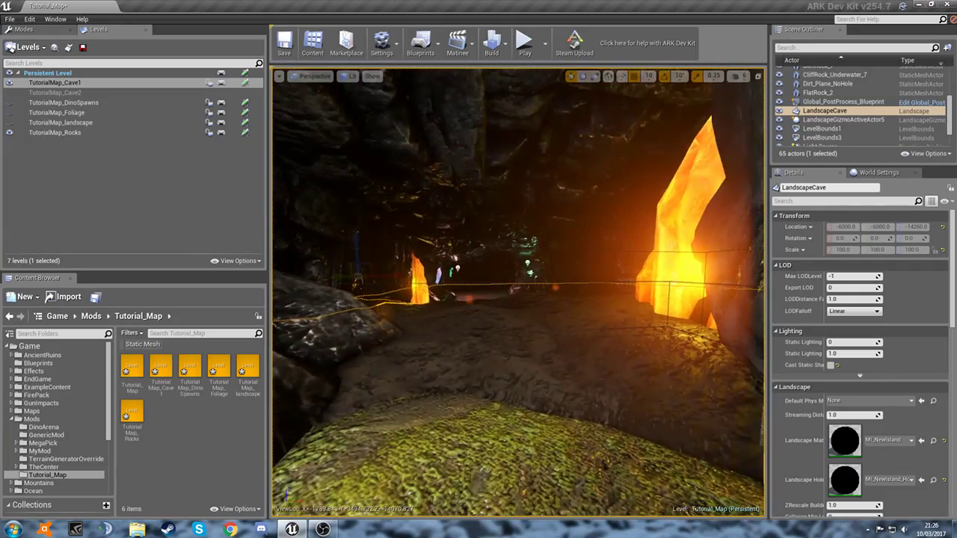
right_click_drag(583, 291, 467, 351)
key("w")
key("s")
key("e")
right_click_drag(500, 320, 543, 297)
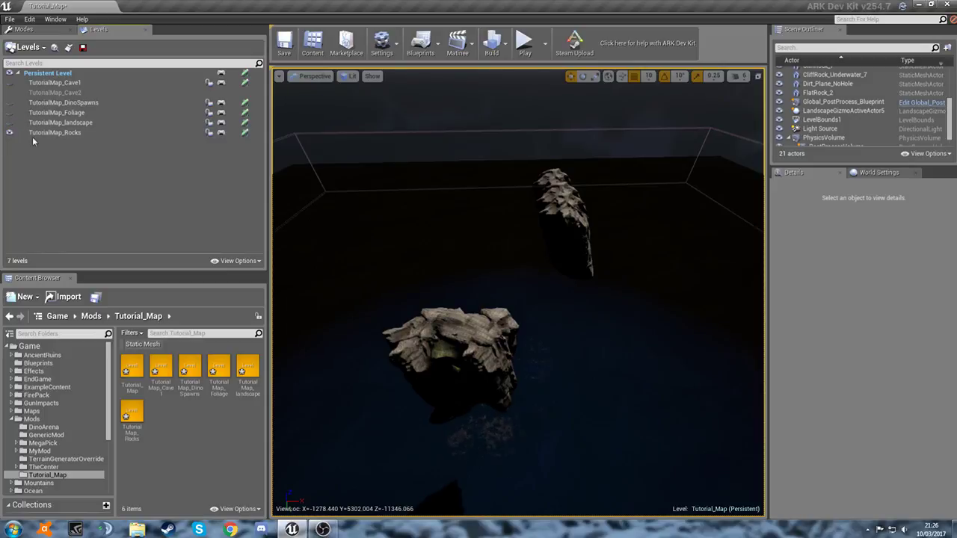
Create and save an empty level named Tutorialmap_Cave3 in the Tutorial_Map folder, and make it the current level
key("w")
right_click_drag(441, 304, 748, 288)
key("a")
key("w")
right_click_drag(747, 321, 446, 305)
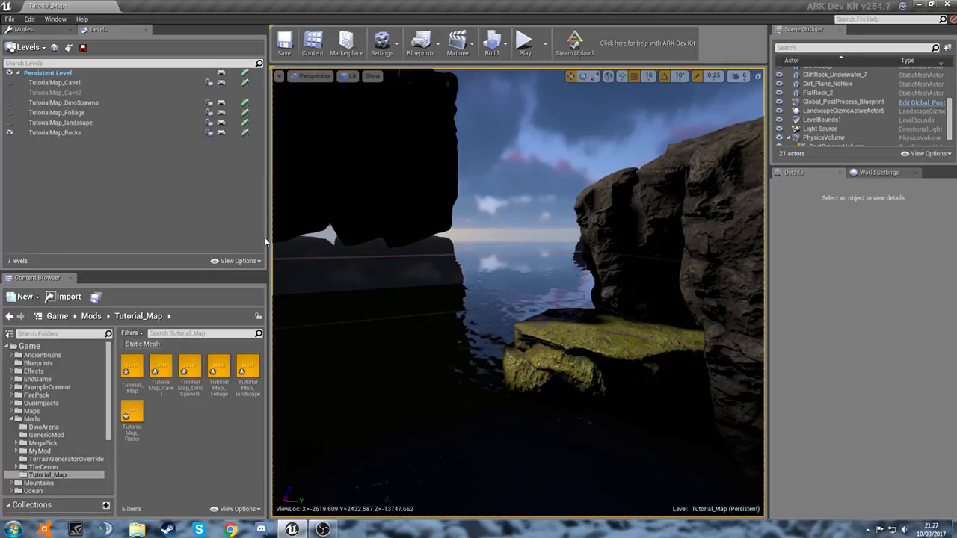
left_click(40, 51)
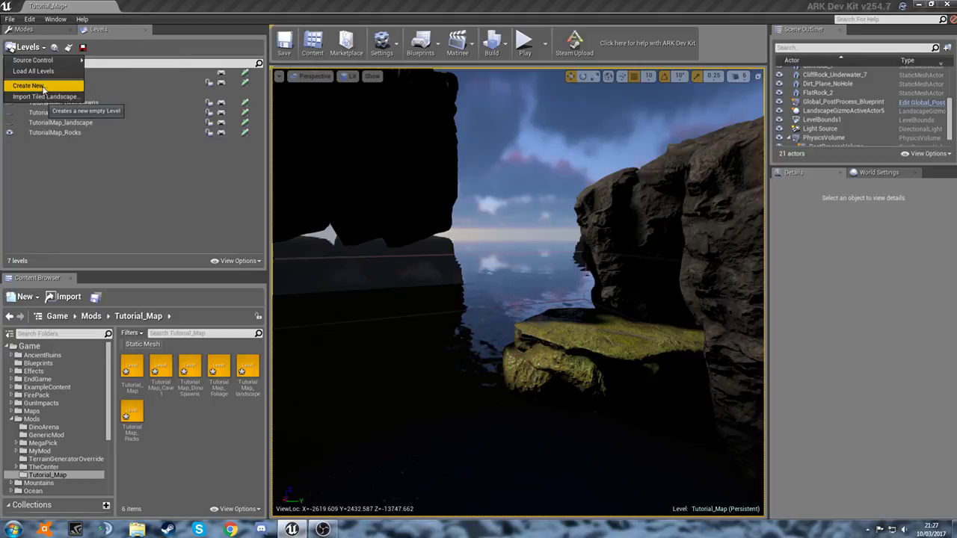
left_click(43, 87)
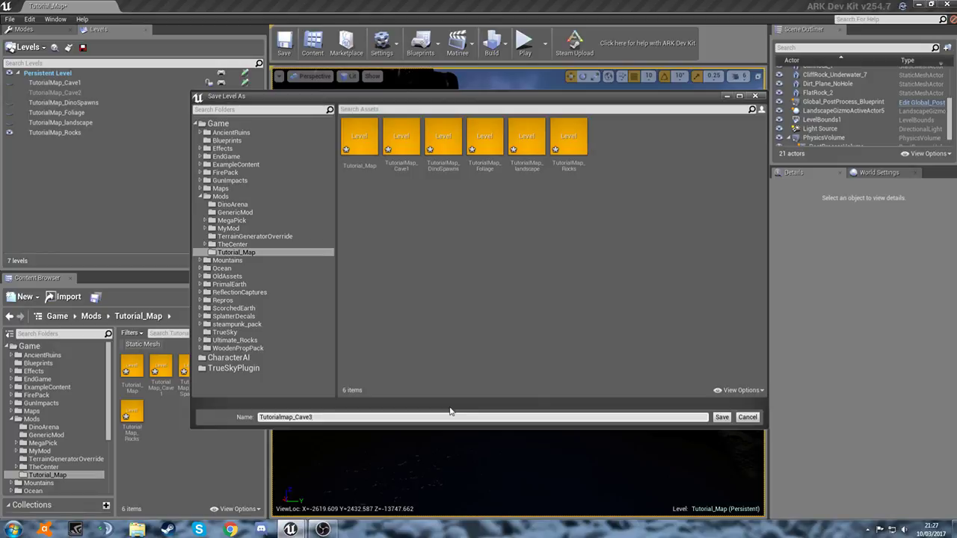
key("Return")
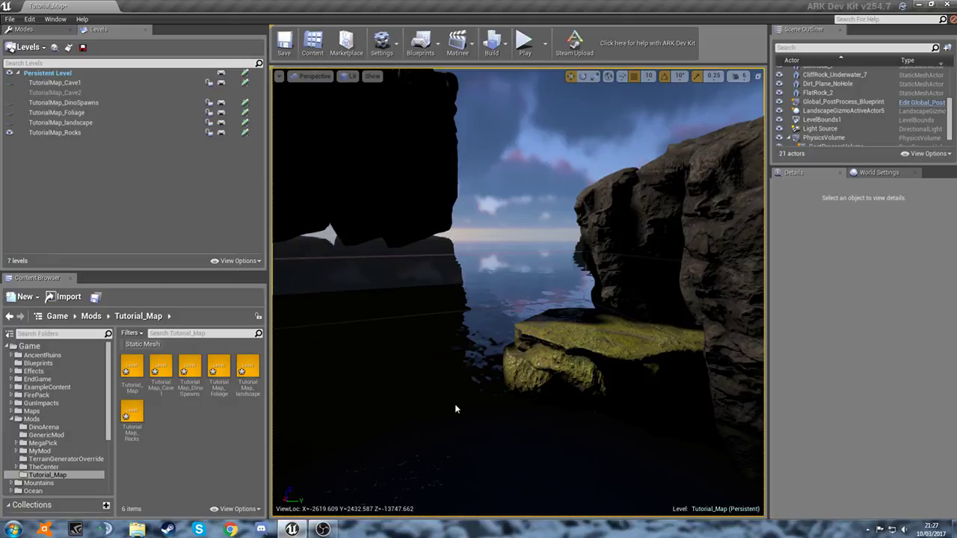
key("ctrl+s")
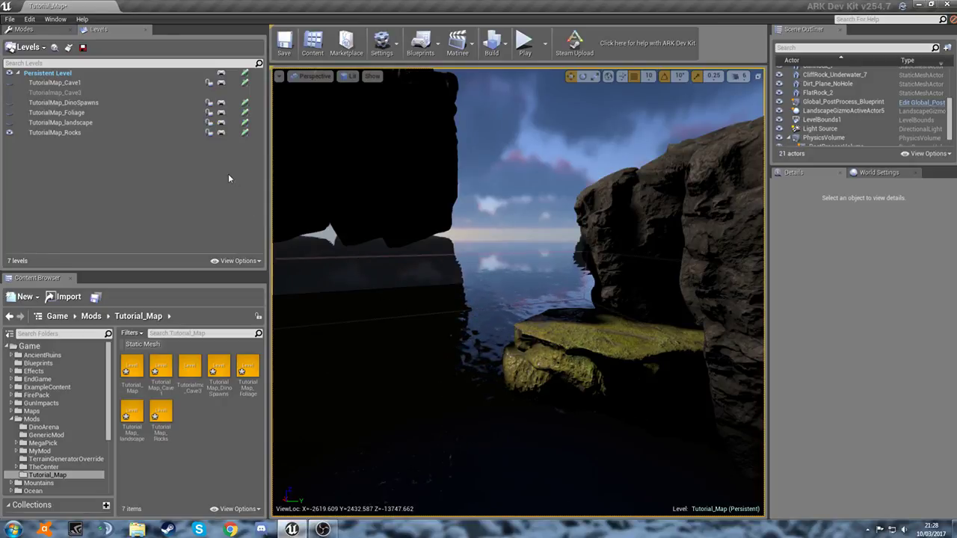
double_click(149, 92)
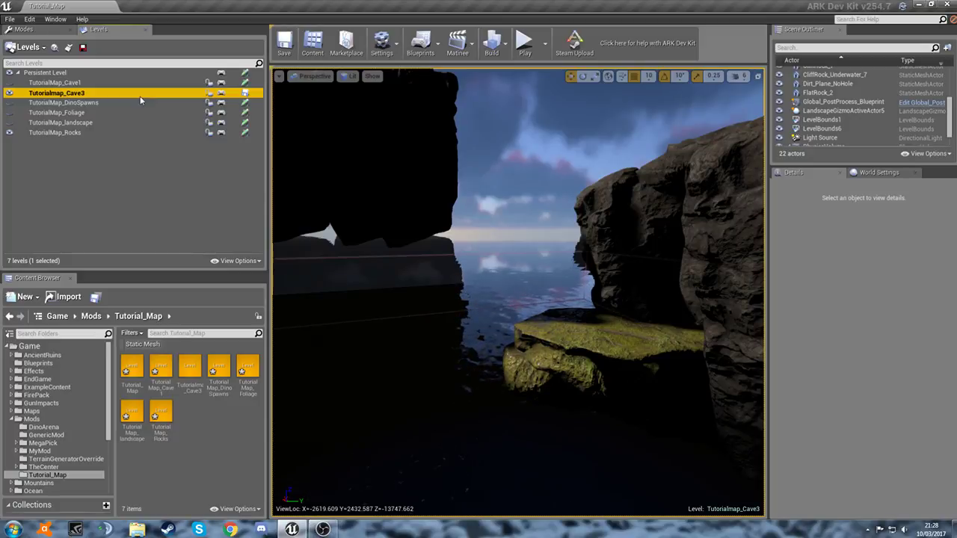
Create a landscape of 8 × 8 components with 15x15 quads and material MI_NewIsland at Z -14260 in Tutorialmap_Cave3
right_click_drag(425, 199, 673, 276)
key("s")
left_click_drag(673, 276, 761, 309)
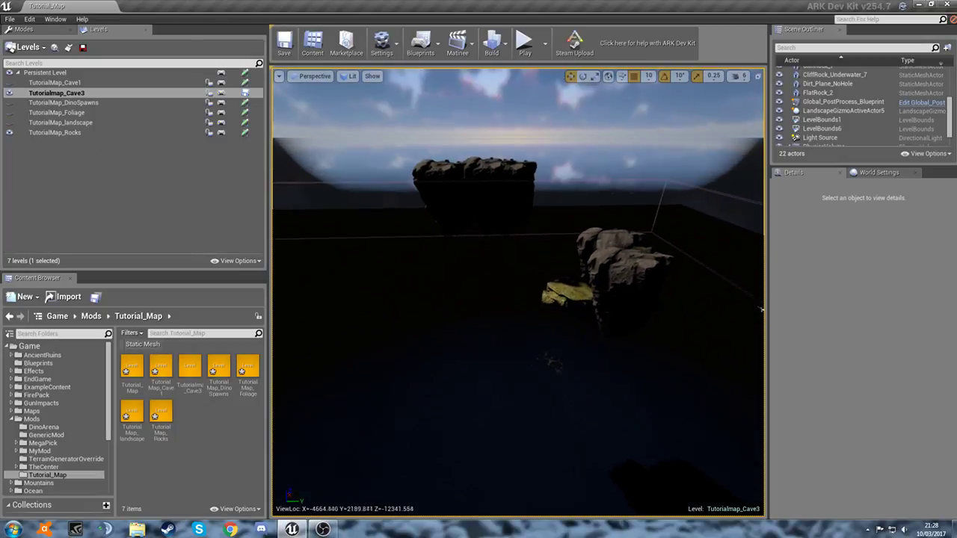
left_click(30, 28)
left_click(72, 54)
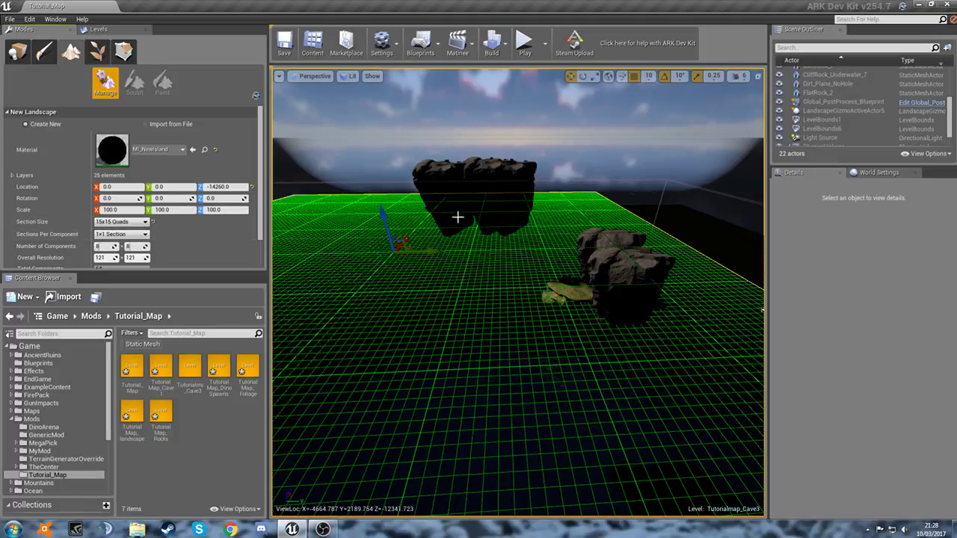
right_click_drag(758, 311, 718, 337)
key("e")
mouse_move(736, 489)
right_mouse_down()
mouse_move(756, 514)
mouse_move(735, 509)
mouse_move(733, 419)
mouse_move(746, 507)
mouse_move(737, 477)
right_mouse_up()
key("e")
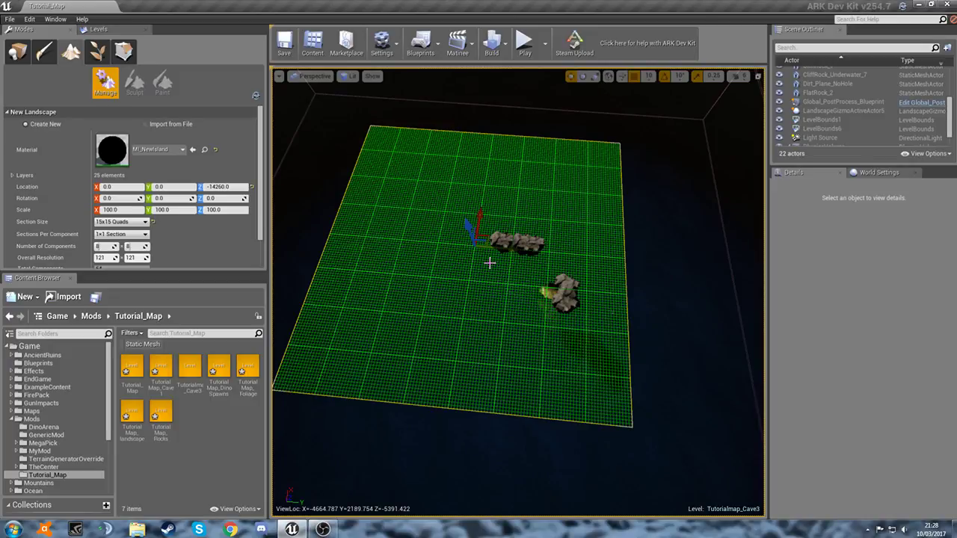
scroll(191, 191, "down", 2)
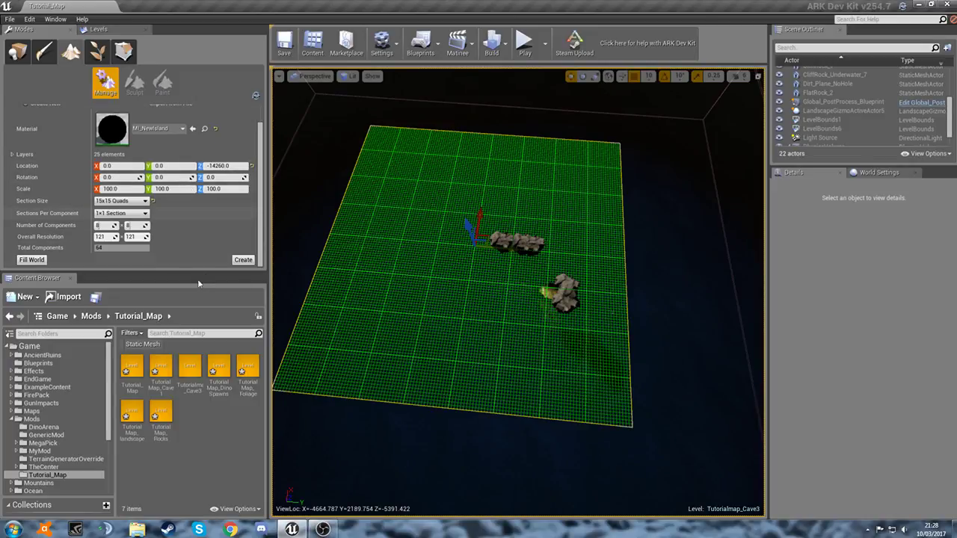
left_click(241, 259)
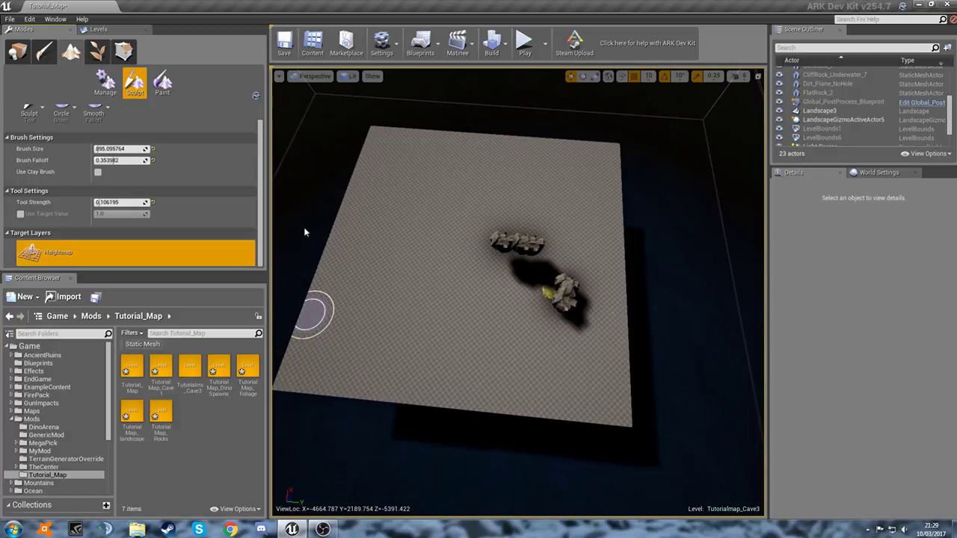
Assign MI_NewIsland_Hole as the new landscape's hole material
left_click(852, 111)
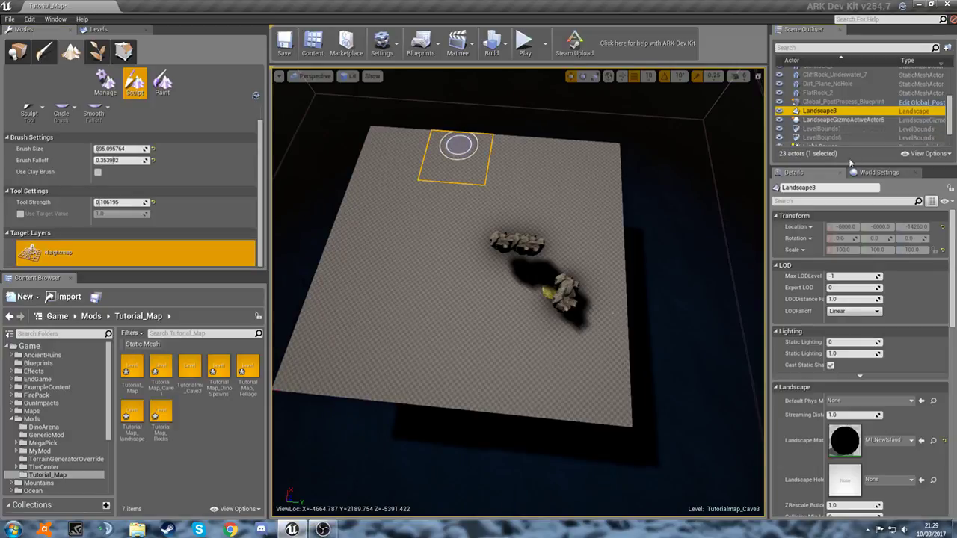
scroll(875, 299, "down", 5)
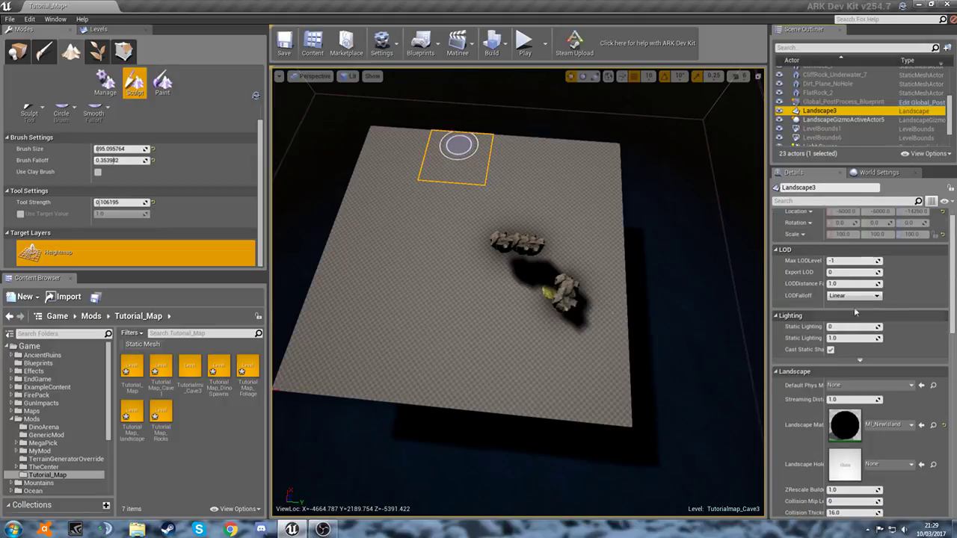
left_click(892, 401)
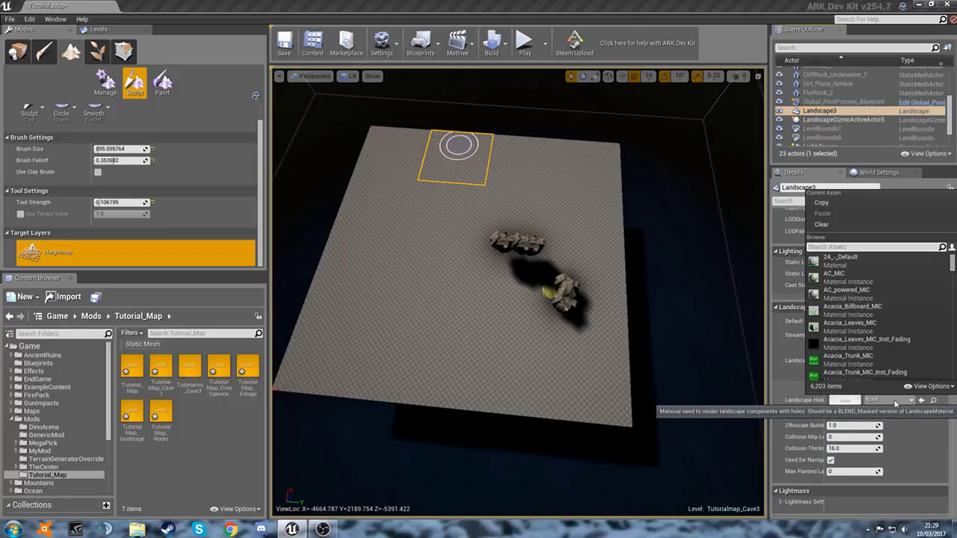
type("MI_New")
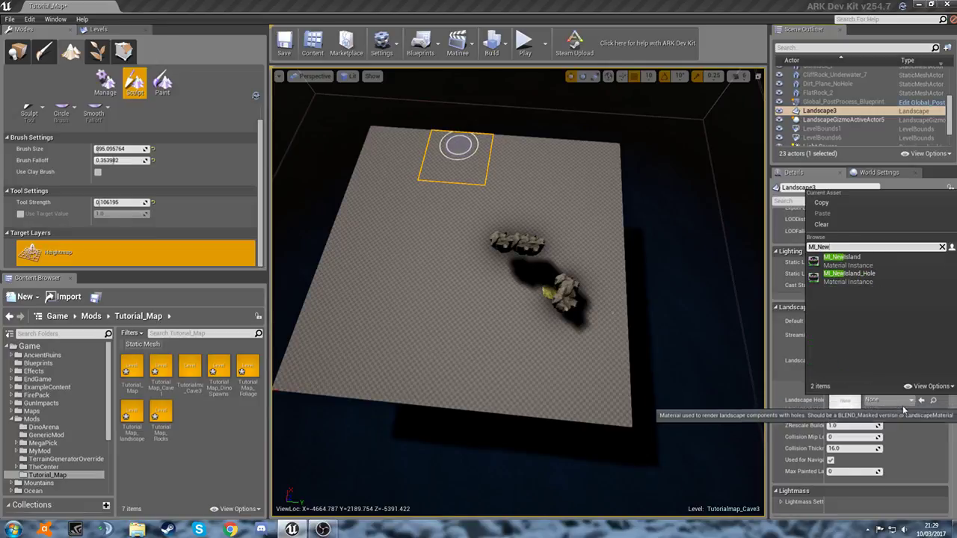
left_click(848, 276)
Set the new landscape's collision preset to GroundTerrain
scroll(890, 311, "down", 1)
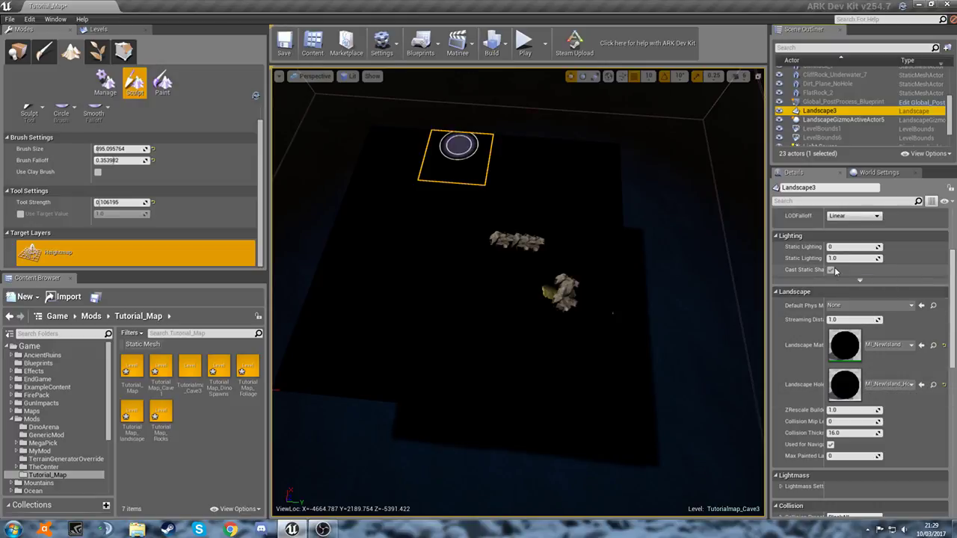
scroll(841, 291, "down", 5)
left_click(854, 309)
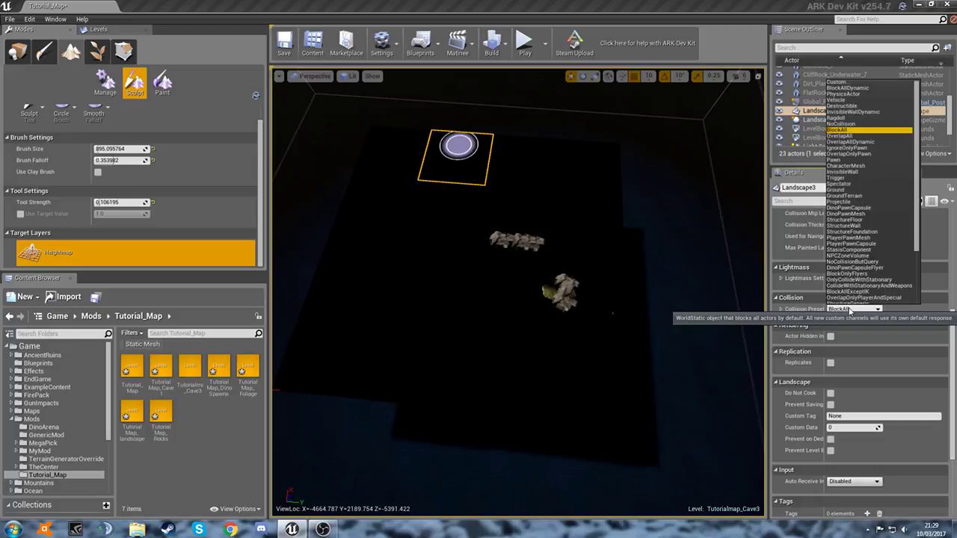
left_click(844, 195)
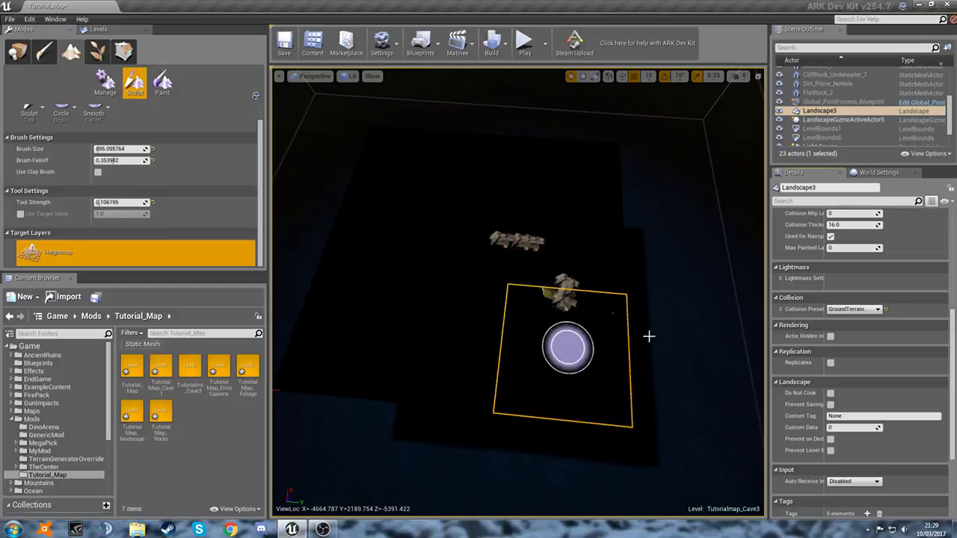
Hide the TutorialMap_Rocks level so only the new cave landscape is shown for painting
key("e")
mouse_move(540, 215)
right_mouse_down()
mouse_move(540, 246)
mouse_move(555, 247)
mouse_move(569, 193)
mouse_move(567, 98)
mouse_move(493, 99)
mouse_move(534, 94)
mouse_move(526, 161)
mouse_move(526, 139)
mouse_move(508, 137)
right_mouse_up()
key("q")
key("q")
key("e")
key("w")
key("w")
key("e")
key("s")
key("f")
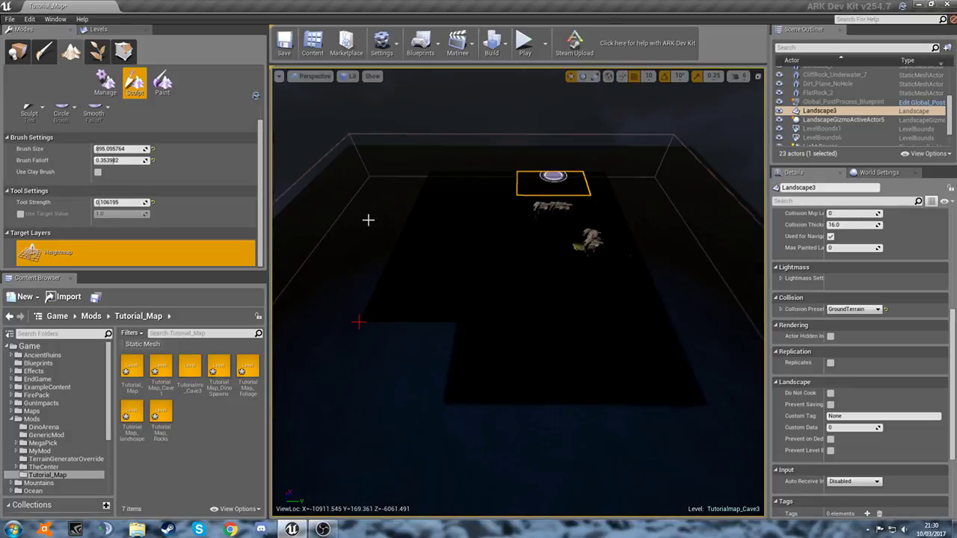
left_click(98, 30)
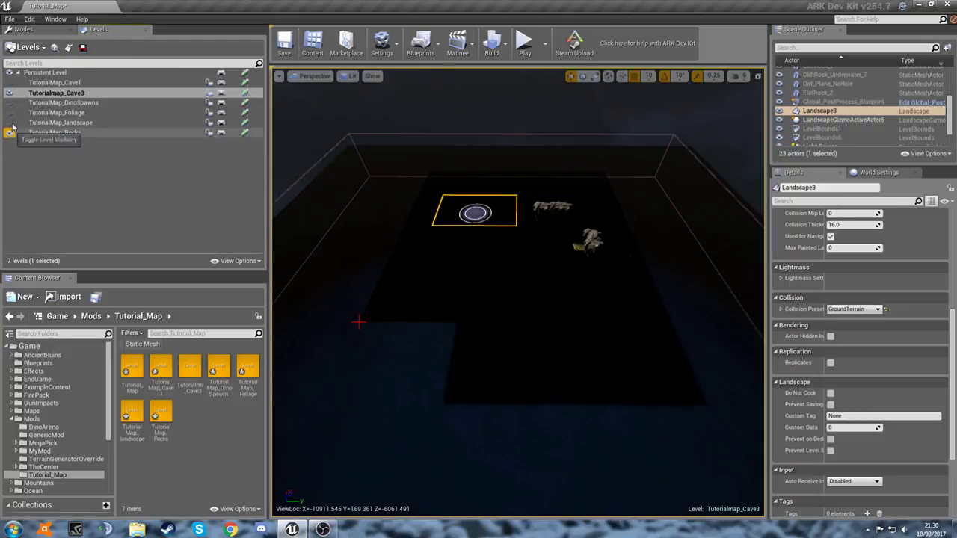
left_click(9, 132)
left_click(49, 31)
Assign Shared_Ground_Pebbles_02_LayerInfo to the Shared_Ground_Pebbles_02 paint layer of the new landscape
left_click(162, 82)
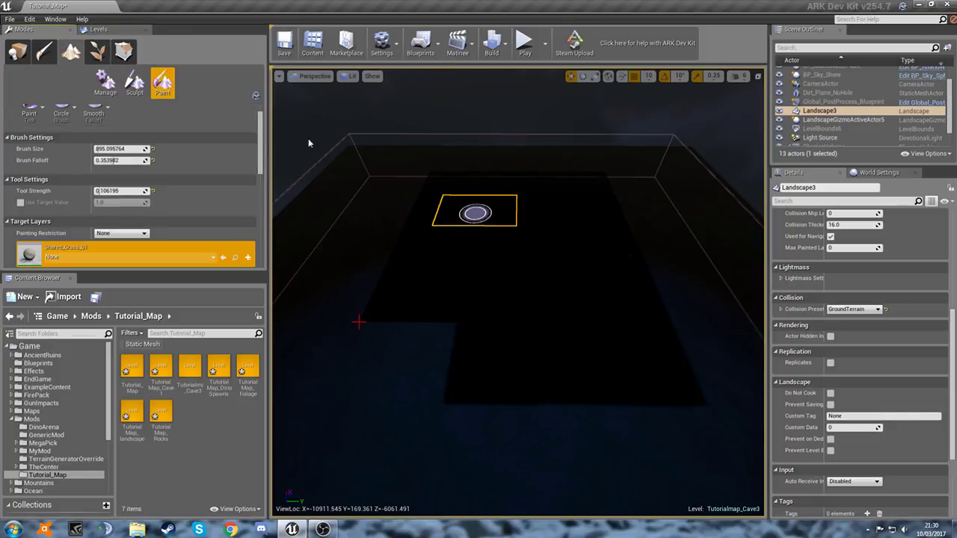
mouse_move(462, 239)
right_mouse_down()
mouse_move(461, 254)
mouse_move(461, 239)
right_mouse_up()
scroll(186, 208, "down", 7)
scroll(180, 192, "down", 3)
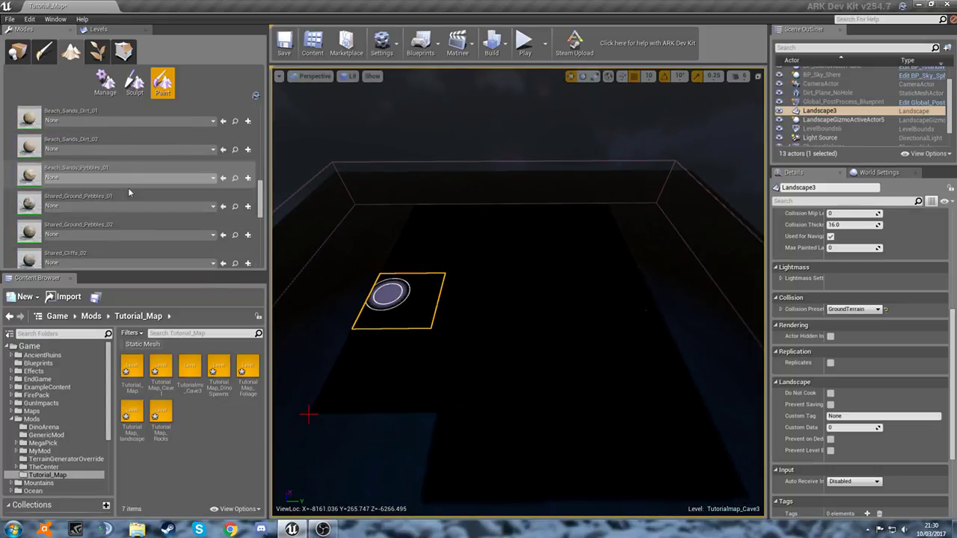
scroll(125, 203, "down", 2)
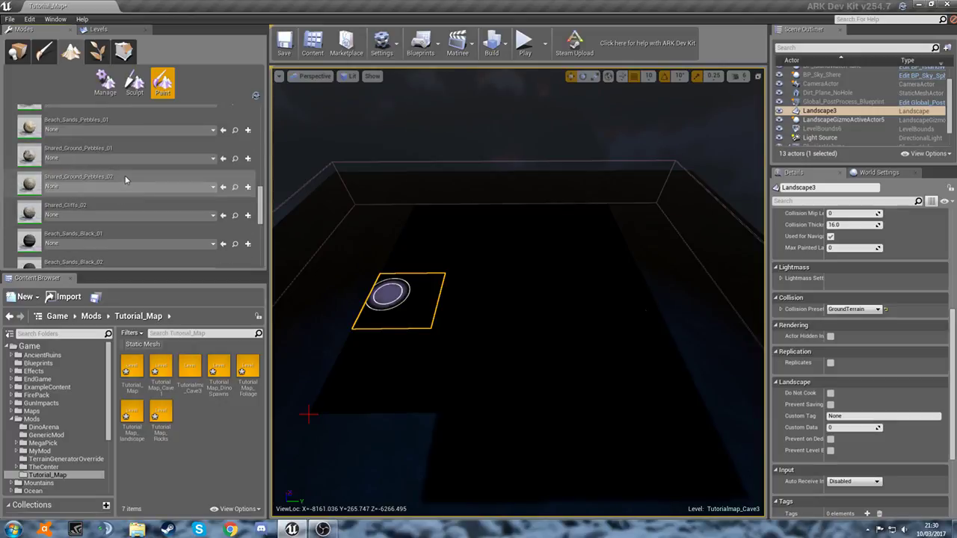
left_click(125, 181)
left_click(124, 187)
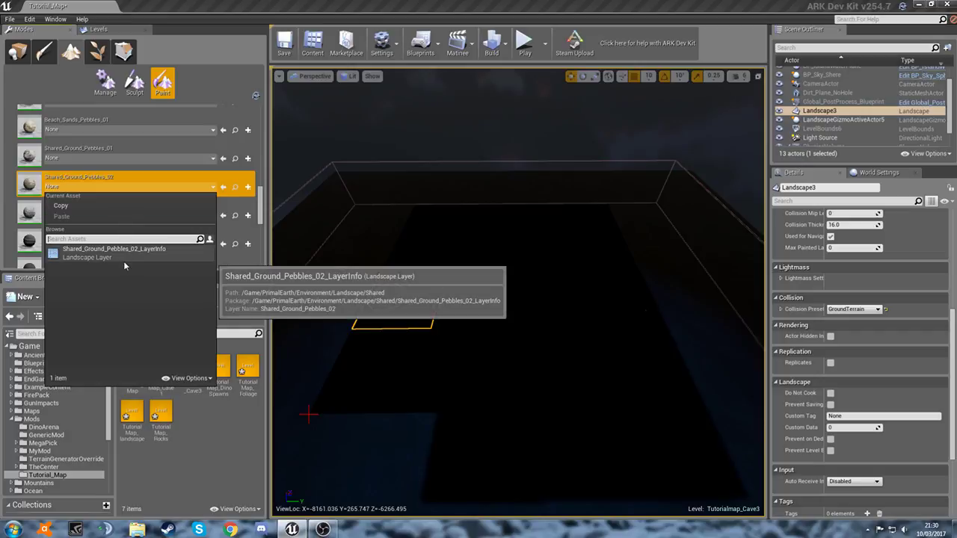
left_click(125, 260)
Paint the whole new landscape with the Shared_Ground_Pebbles_02 layer
right_click_drag(431, 229, 431, 229)
key("w")
key("e")
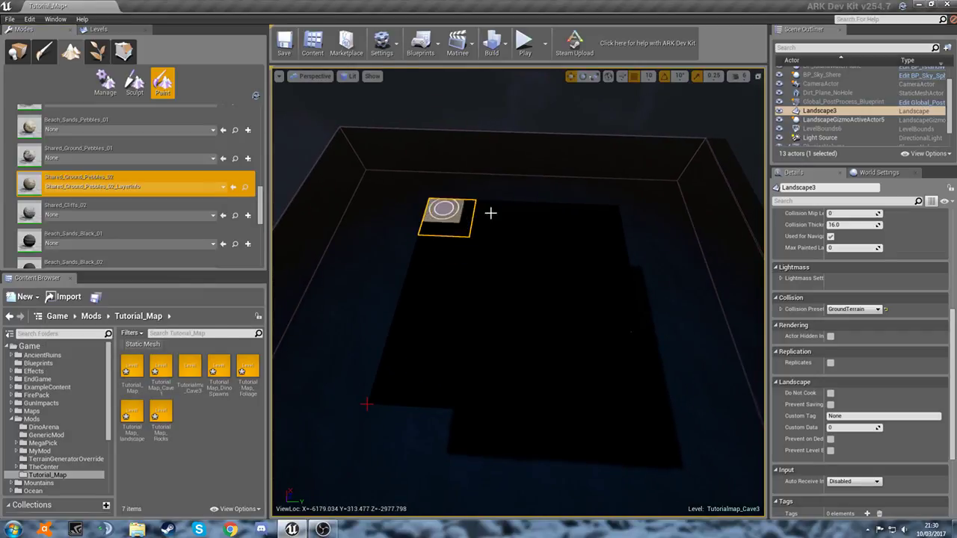
mouse_move(490, 213)
left_mouse_down()
mouse_move(575, 222)
mouse_move(391, 222)
mouse_move(486, 314)
mouse_move(521, 389)
mouse_move(496, 395)
left_mouse_up()
right_click_drag(513, 291, 477, 257)
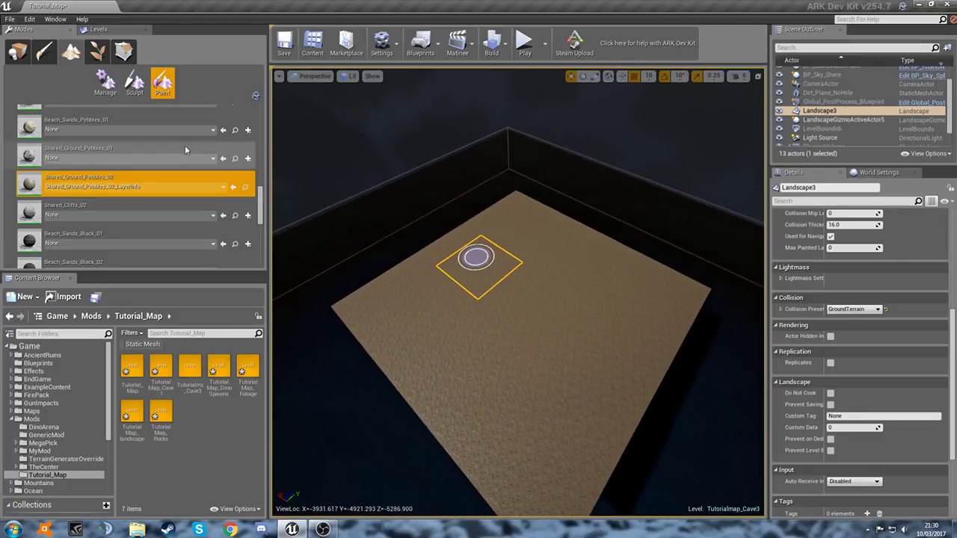
Show the TutorialMap_Rocks level and check where the entrance rocks sit relative to the painted landscape
left_click(100, 29)
left_click(10, 135)
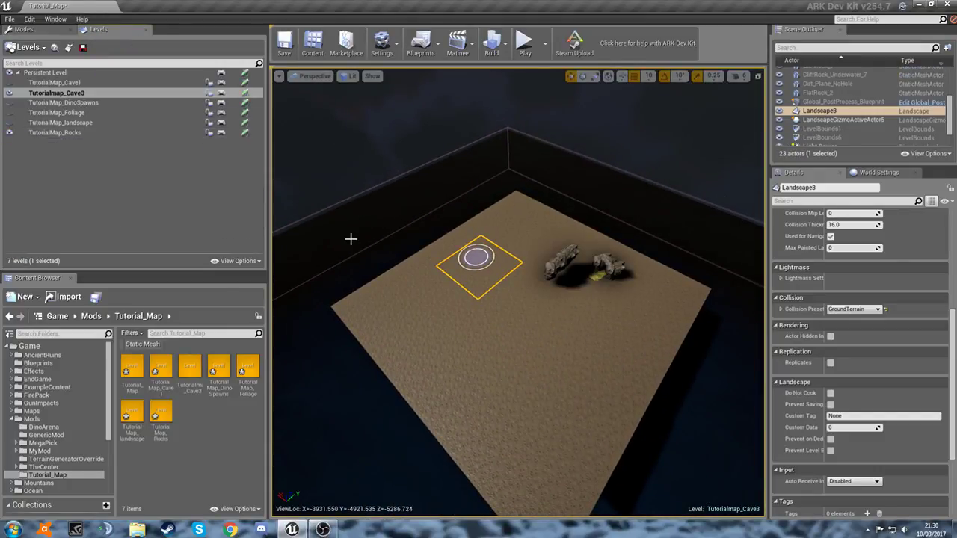
right_click_drag(351, 237, 351, 237)
right_click_drag(664, 294, 695, 374)
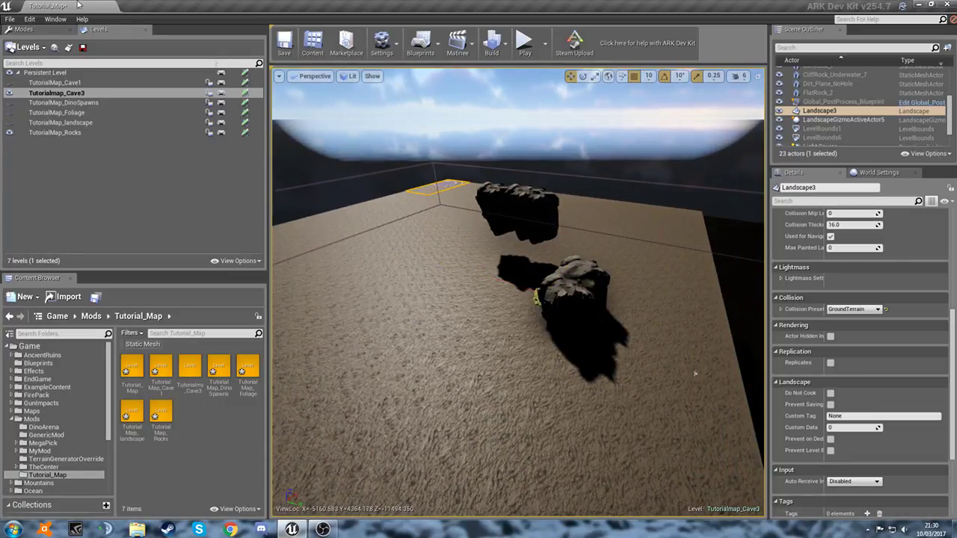
Cut away the new landscape's surface with the Visibility tool, enlarging the brush size to 5378.015625 for the remaining area
left_click(23, 30)
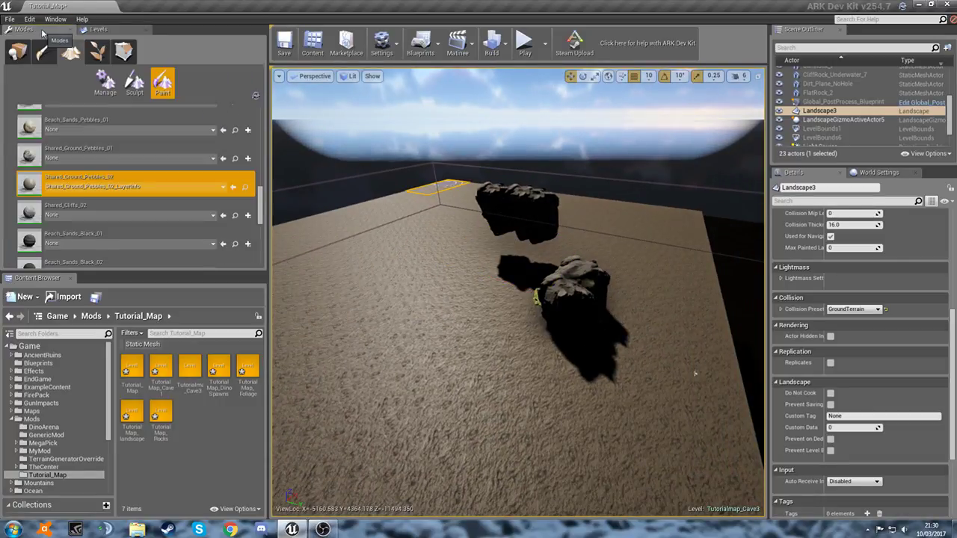
left_click(134, 83)
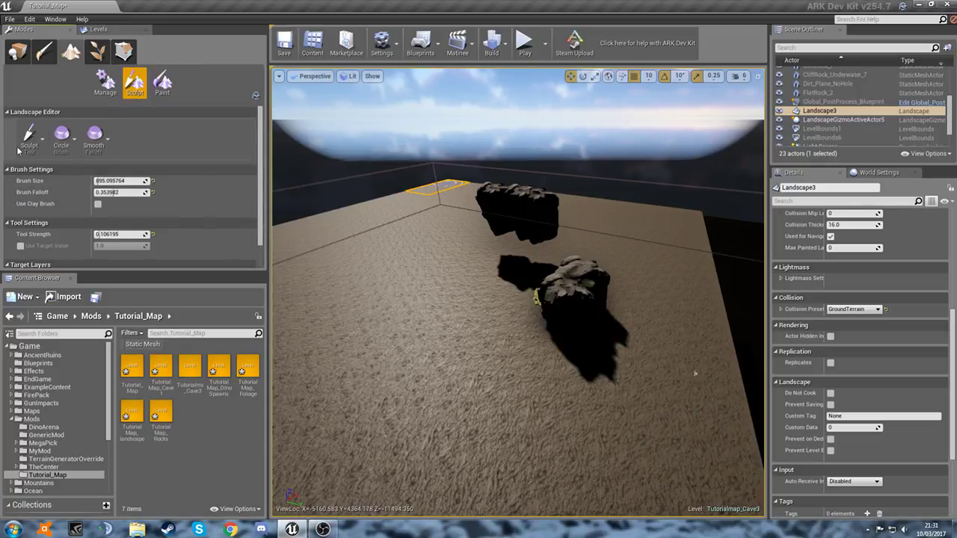
left_click(21, 148)
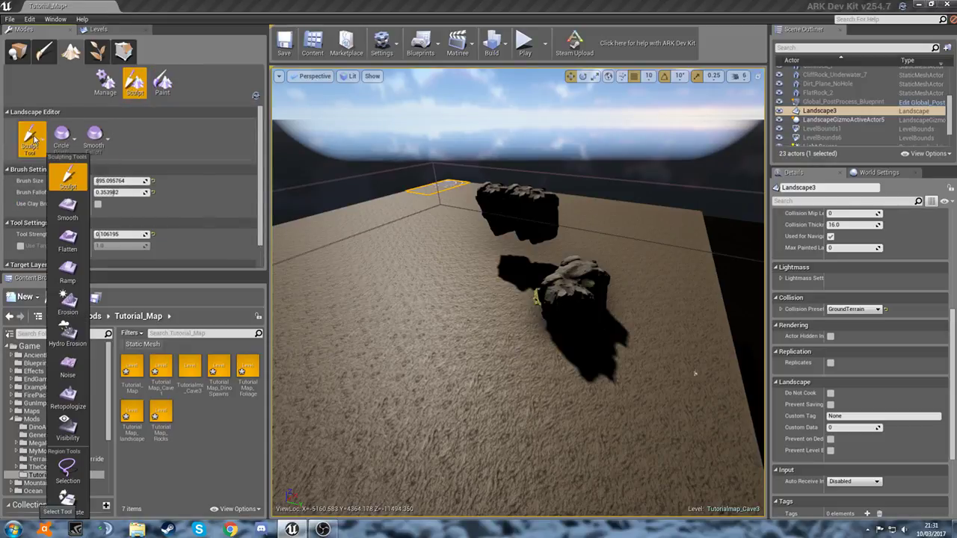
left_click(59, 437)
key("e")
mouse_move(369, 449)
right_mouse_down()
mouse_move(349, 480)
mouse_move(355, 498)
right_mouse_up()
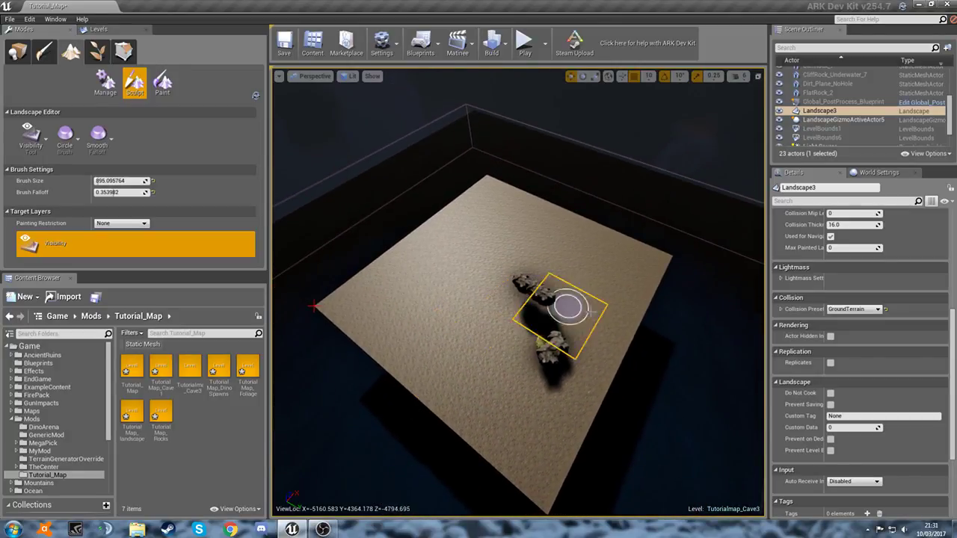
left_click_drag(651, 257, 493, 189)
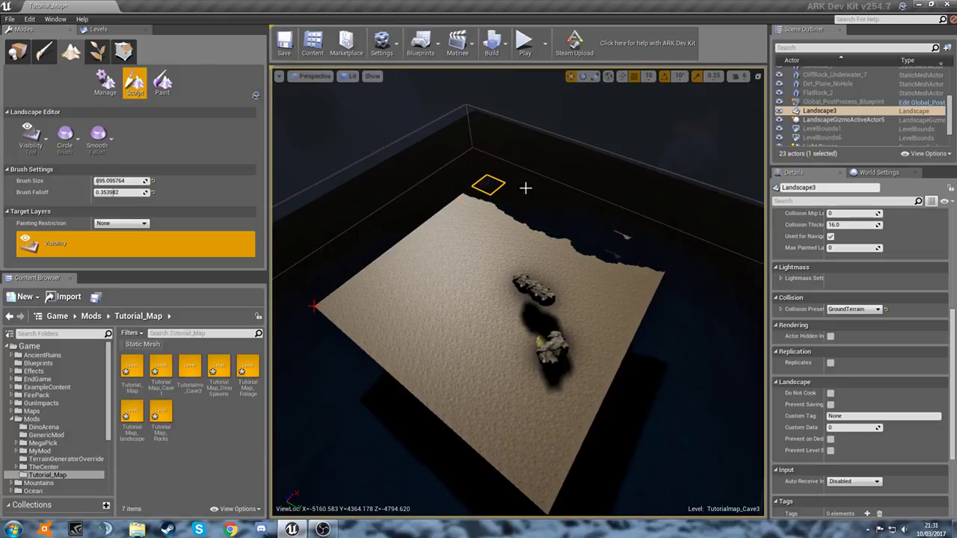
mouse_move(632, 237)
left_mouse_down()
mouse_move(618, 317)
mouse_move(544, 470)
mouse_move(404, 401)
left_mouse_up()
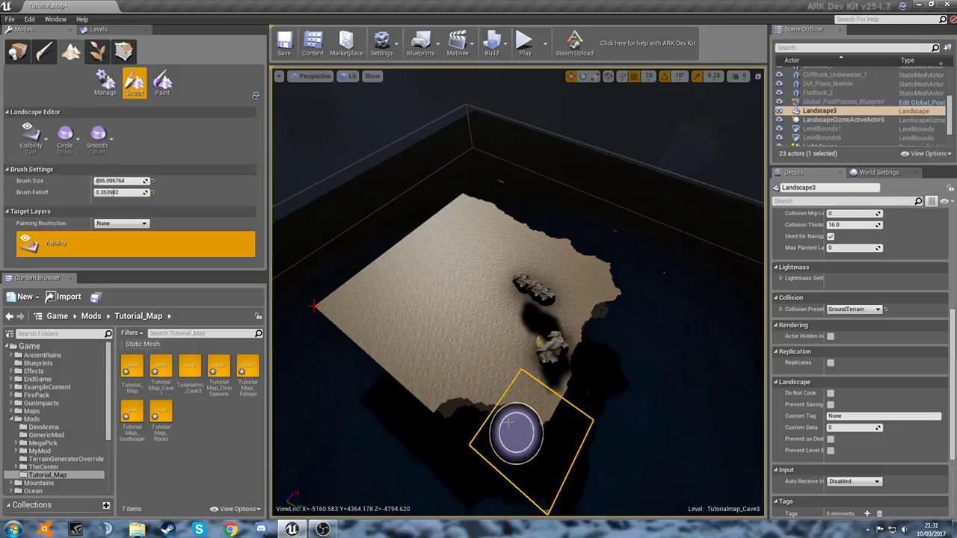
left_click_drag(509, 422, 500, 389)
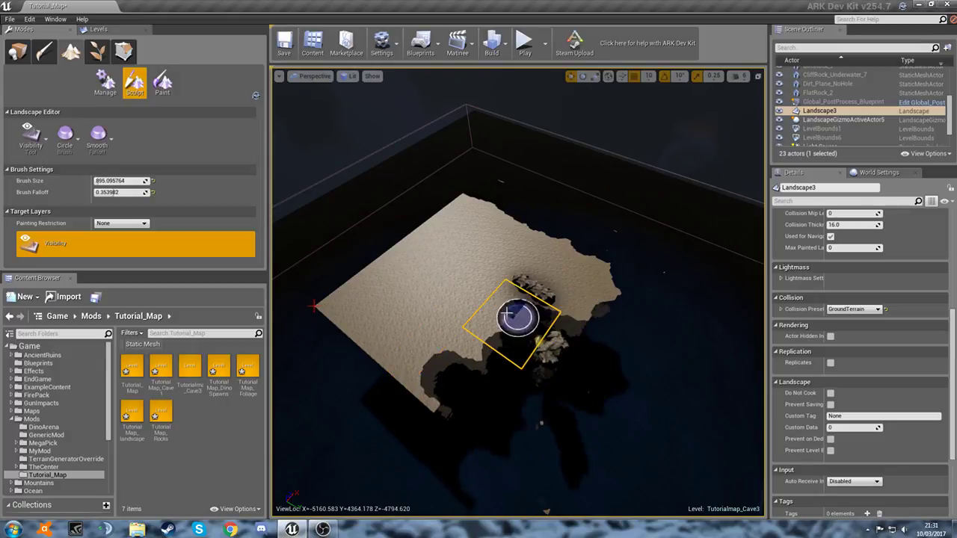
mouse_move(588, 335)
left_mouse_down()
mouse_move(529, 441)
mouse_move(566, 401)
left_mouse_up()
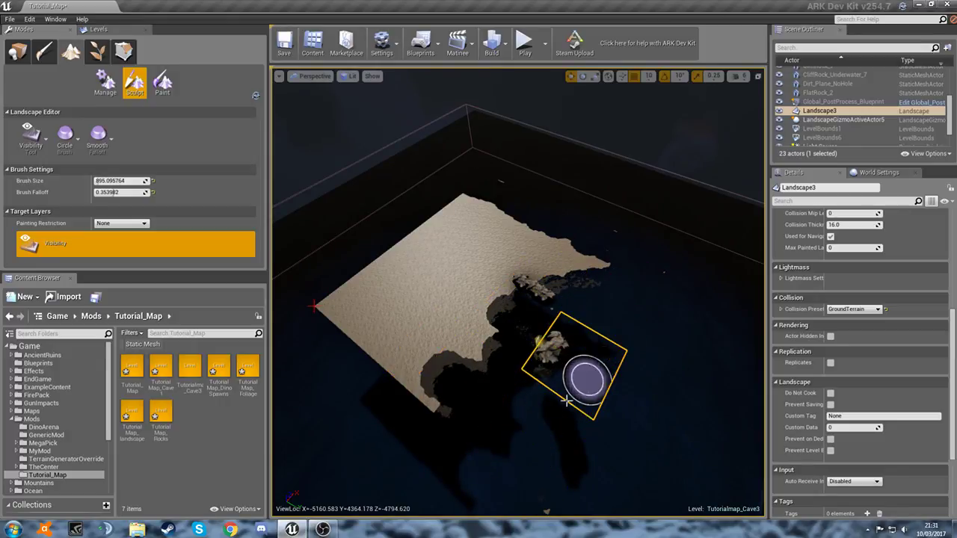
left_click_drag(108, 181, 117, 181)
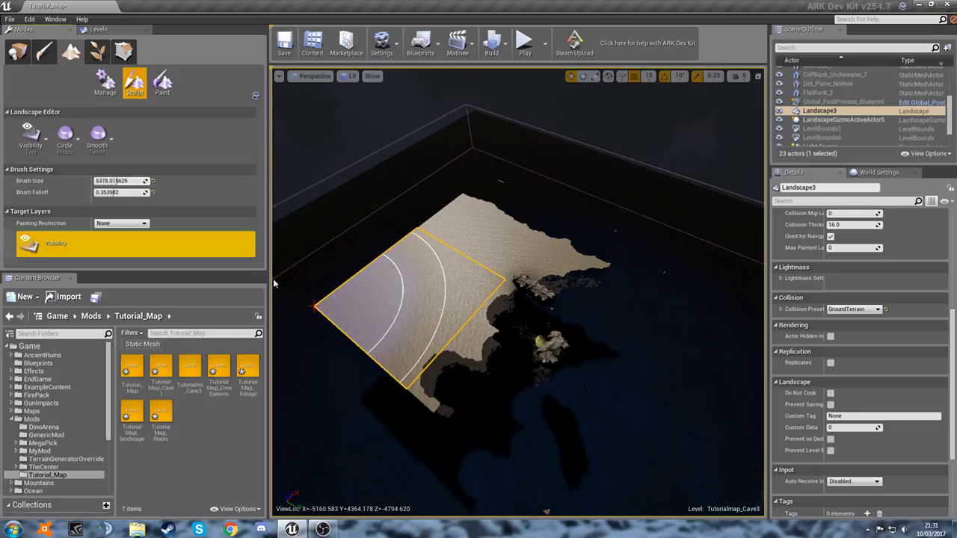
mouse_move(442, 335)
left_mouse_down()
mouse_move(391, 321)
mouse_move(440, 246)
mouse_move(576, 249)
mouse_move(559, 364)
mouse_move(419, 232)
mouse_move(556, 377)
mouse_move(592, 271)
mouse_move(272, 225)
mouse_move(429, 274)
mouse_move(656, 276)
mouse_move(598, 420)
left_mouse_up()
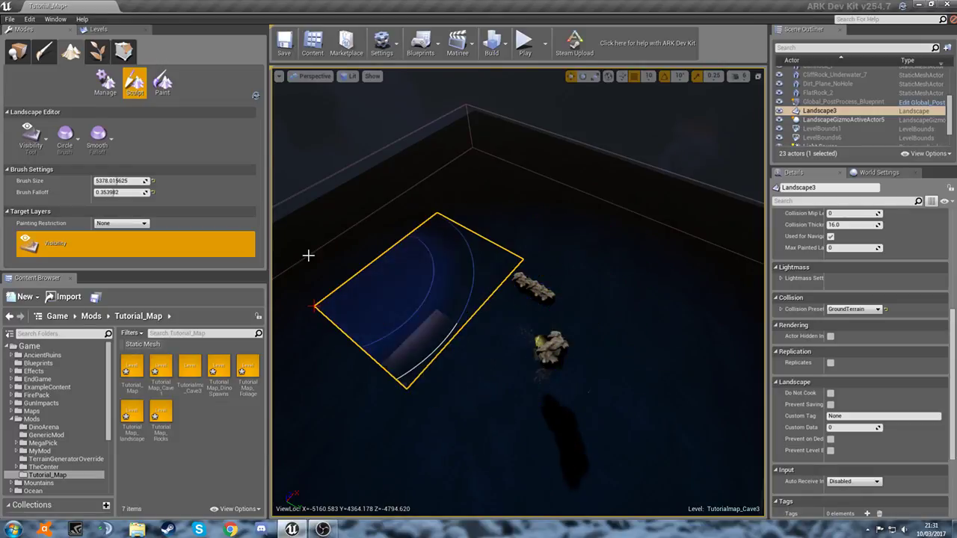
Reduce the brush size to 793.268799 and restore a patch of landscape floor in front of the entrance rocks
key("bracketleft")
key("bracketleft")
key("bracketleft")
key("bracketleft")
key("bracketleft")
key("bracketleft")
key("bracketleft")
key("bracketleft")
key("bracketleft")
key("bracketleft")
key("bracketleft")
key("bracketleft")
key("bracketleft")
key("bracketleft")
key("bracketleft")
key("bracketleft")
key("bracketleft")
key("bracketleft")
key("bracketleft")
key("bracketleft")
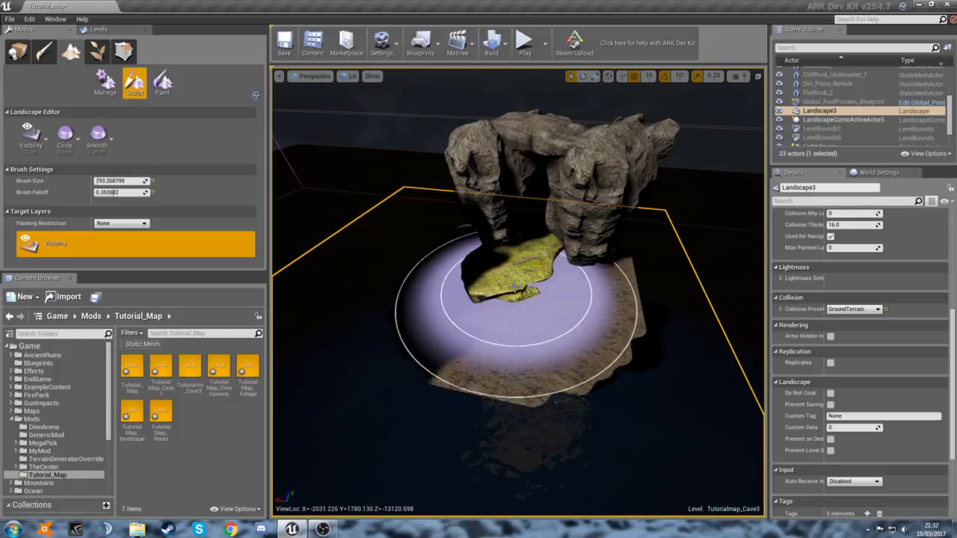
mouse_move(514, 287)
left_mouse_down()
mouse_move(492, 333)
mouse_move(444, 366)
mouse_move(499, 379)
left_mouse_up()
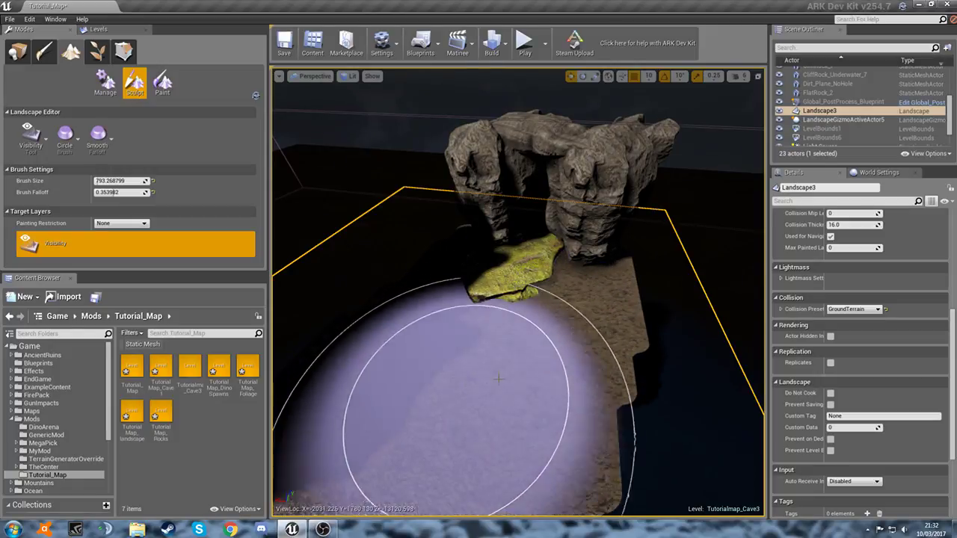
Extend the restored floor from the entrance into a winding cave path that bends around behind the second rock group
right_click_drag(498, 379, 479, 419)
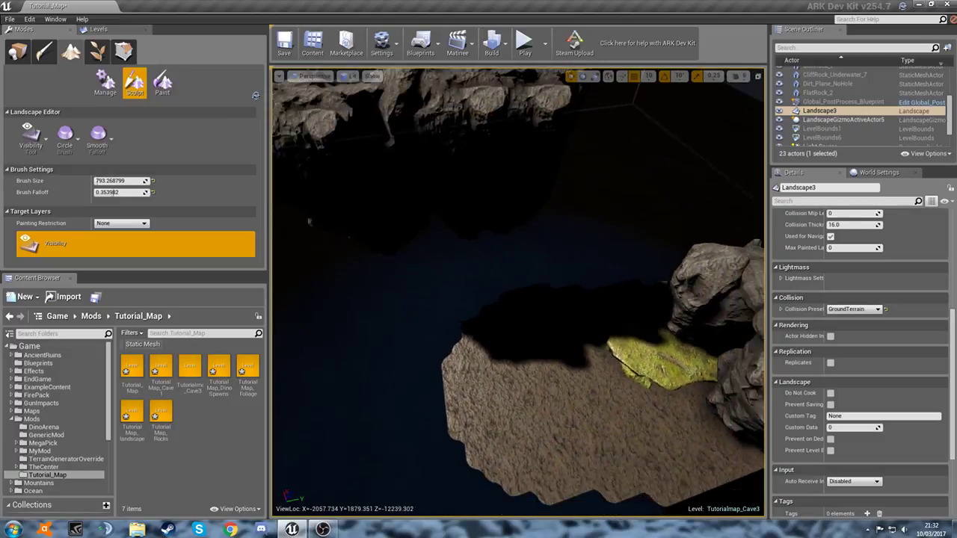
key("s")
right_click_drag(499, 254, 471, 230)
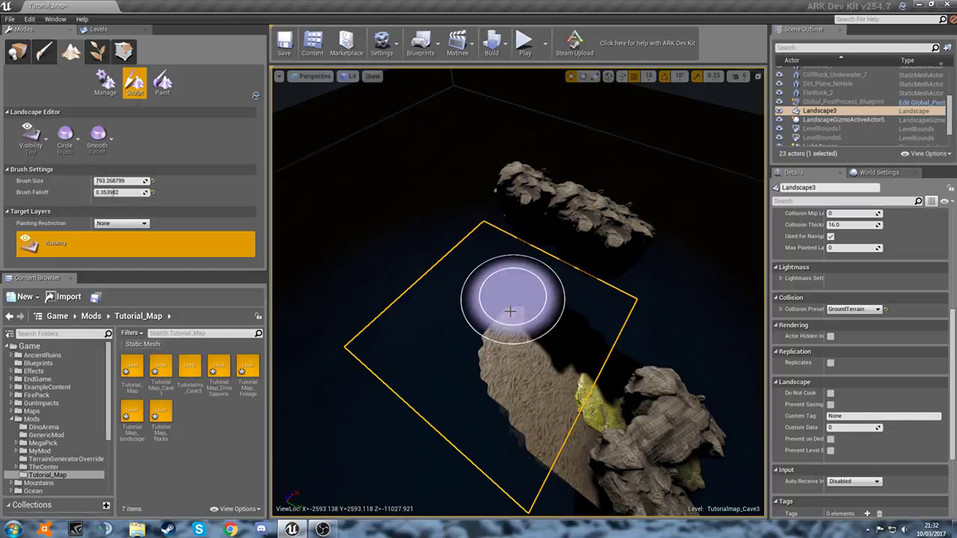
mouse_move(478, 322)
left_mouse_down()
mouse_move(433, 306)
mouse_move(406, 239)
mouse_move(413, 159)
left_mouse_up()
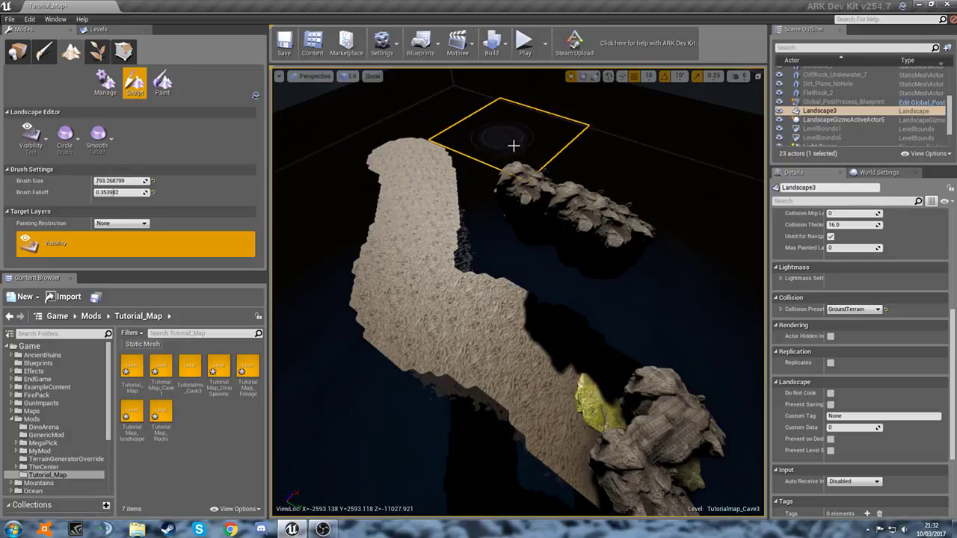
mouse_move(513, 145)
left_mouse_down()
mouse_move(516, 137)
mouse_move(455, 145)
left_mouse_up()
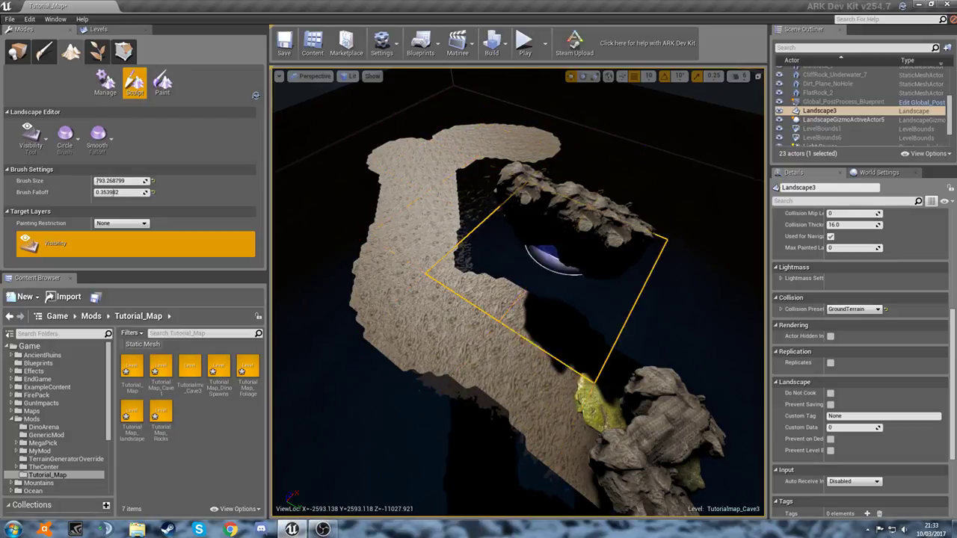
mouse_move(507, 344)
right_mouse_down()
mouse_move(471, 273)
mouse_move(516, 321)
mouse_move(541, 323)
mouse_move(502, 334)
right_mouse_up()
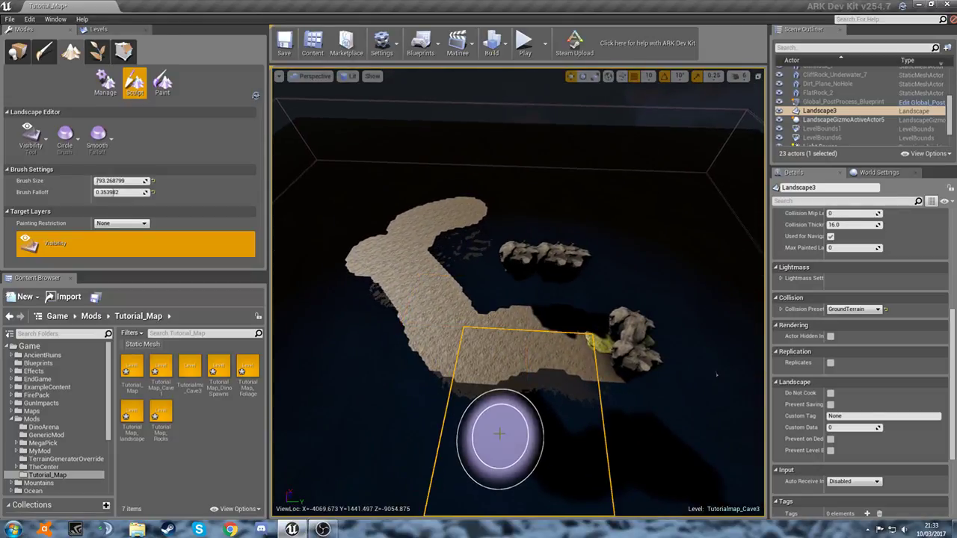
Show the TutorialMap_landscape level and cut away the part of the cave floor that sticks out above the island terrain
left_click(117, 31)
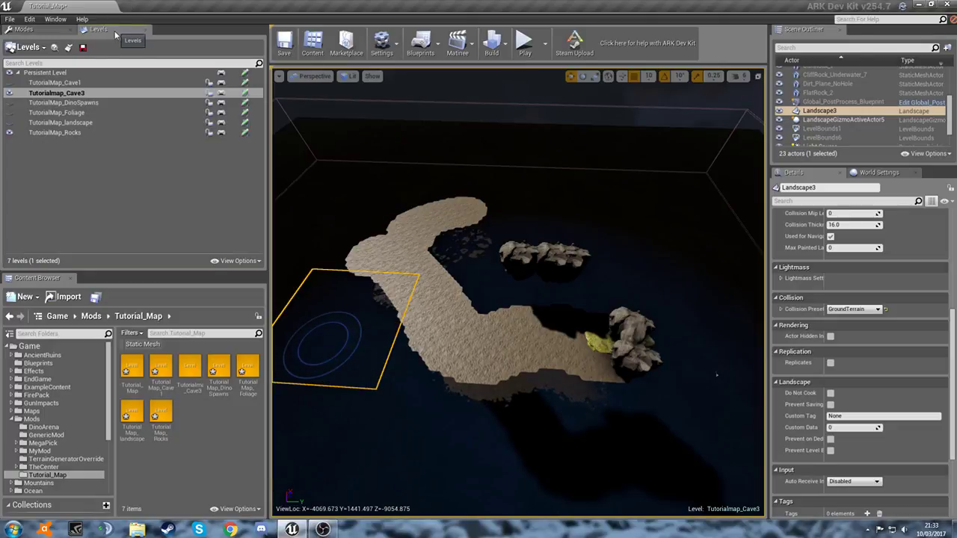
left_click(9, 124)
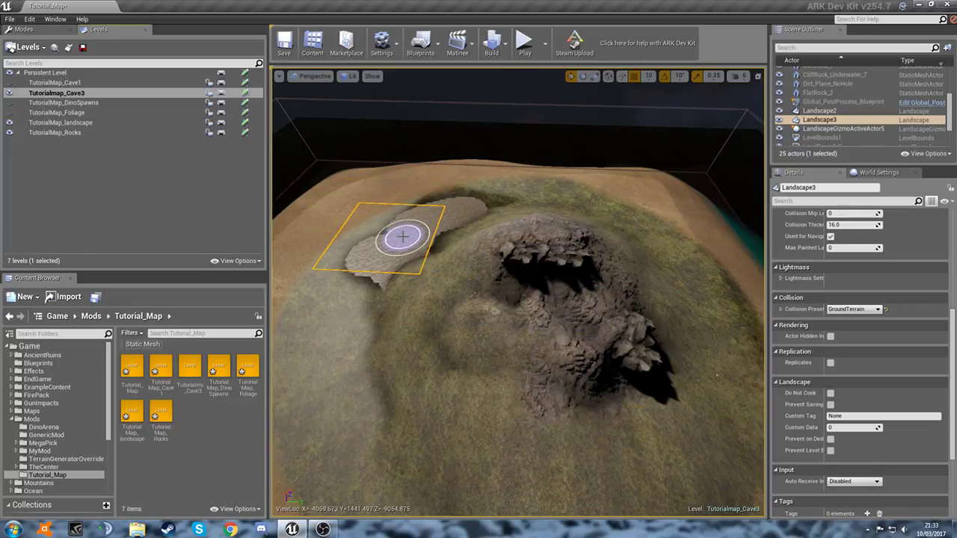
mouse_move(503, 202)
left_mouse_down()
mouse_move(434, 229)
mouse_move(449, 209)
mouse_move(359, 252)
mouse_move(385, 266)
mouse_move(433, 247)
left_mouse_up()
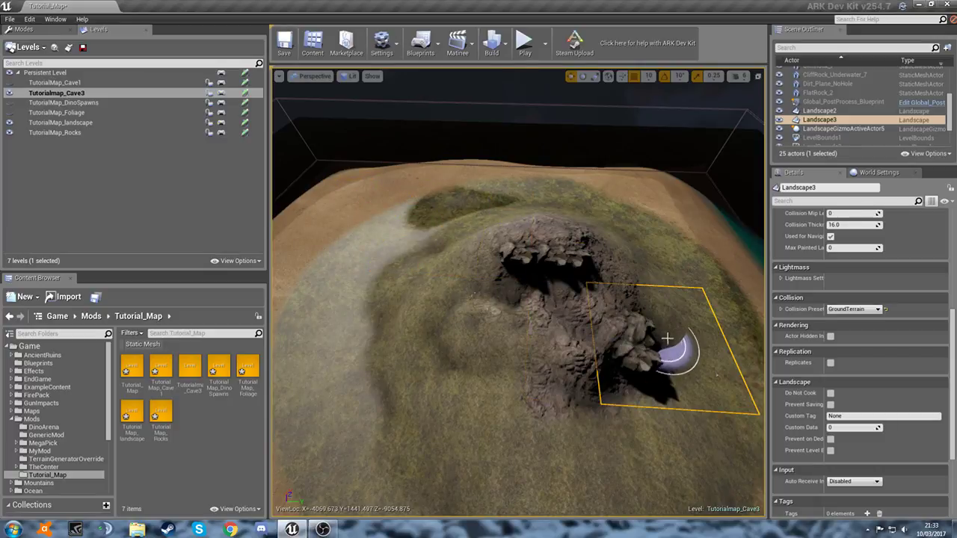
right_click_drag(667, 338, 721, 321)
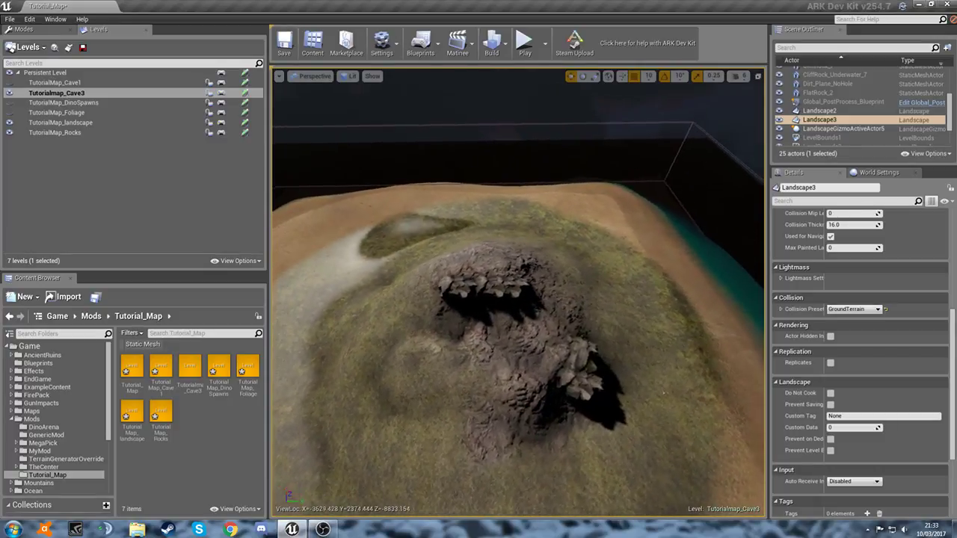
right_click_drag(664, 391, 693, 340)
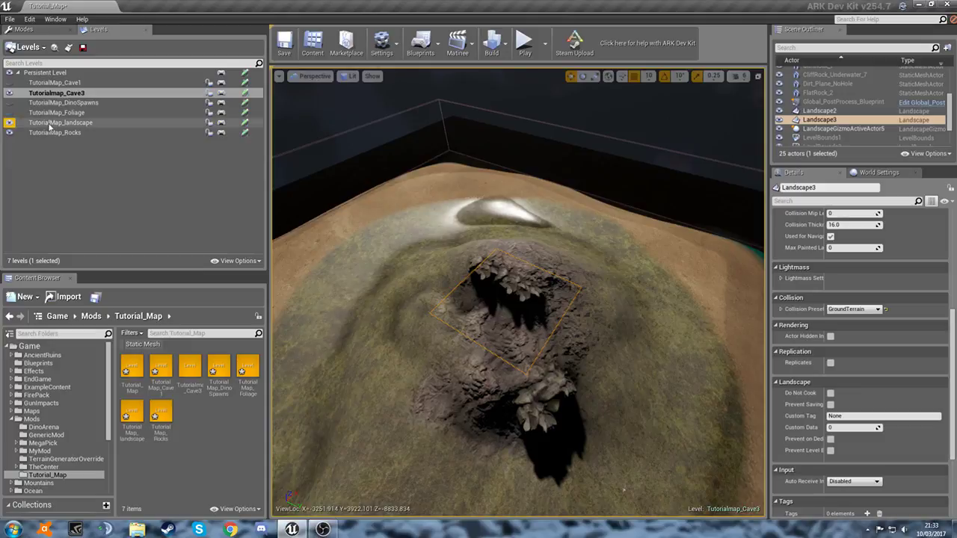
Hide the TutorialMap_landscape level and check the cave floor and the entrance rocks from several angles
left_click(11, 124)
right_click_drag(532, 297, 518, 274)
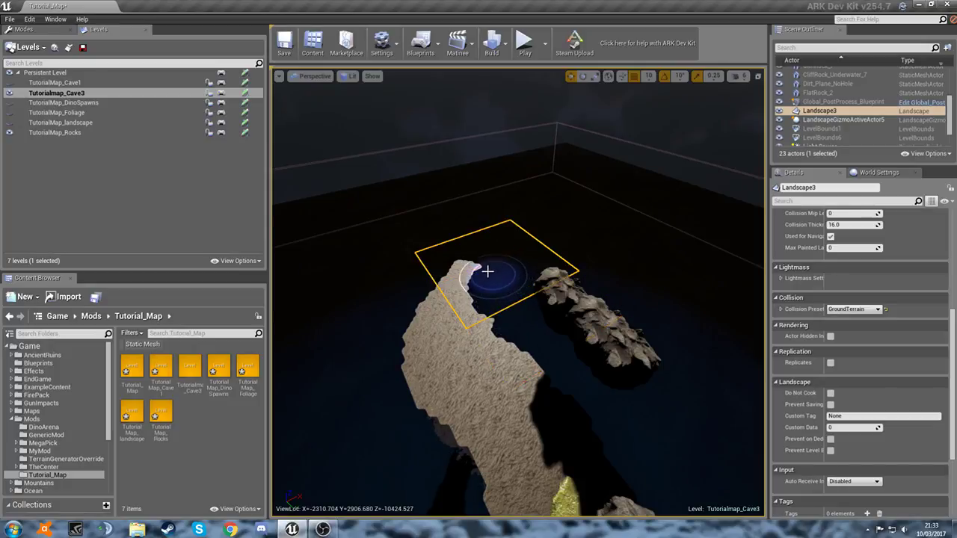
mouse_move(519, 274)
right_mouse_down()
mouse_move(527, 310)
mouse_move(503, 301)
mouse_move(510, 273)
mouse_move(535, 291)
mouse_move(543, 314)
right_mouse_up()
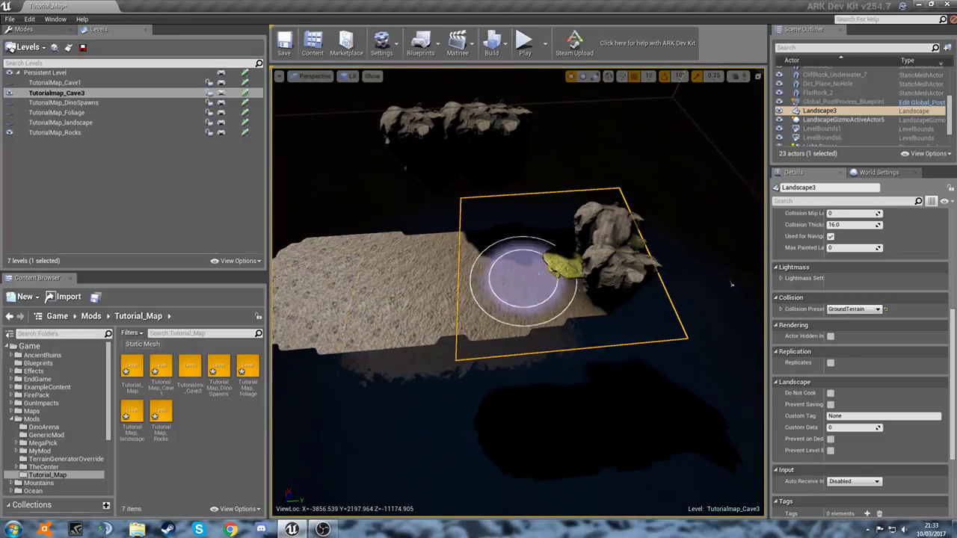
mouse_move(513, 278)
right_mouse_down()
mouse_move(486, 281)
mouse_move(542, 276)
right_mouse_up()
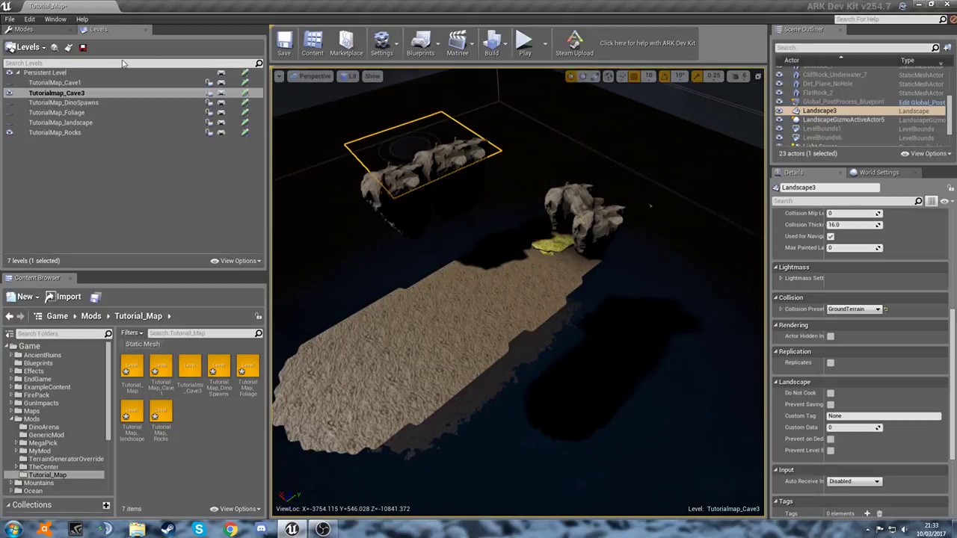
Switch the landscape tool from Visibility to Sculpt and set the brush size to 100
left_click(49, 29)
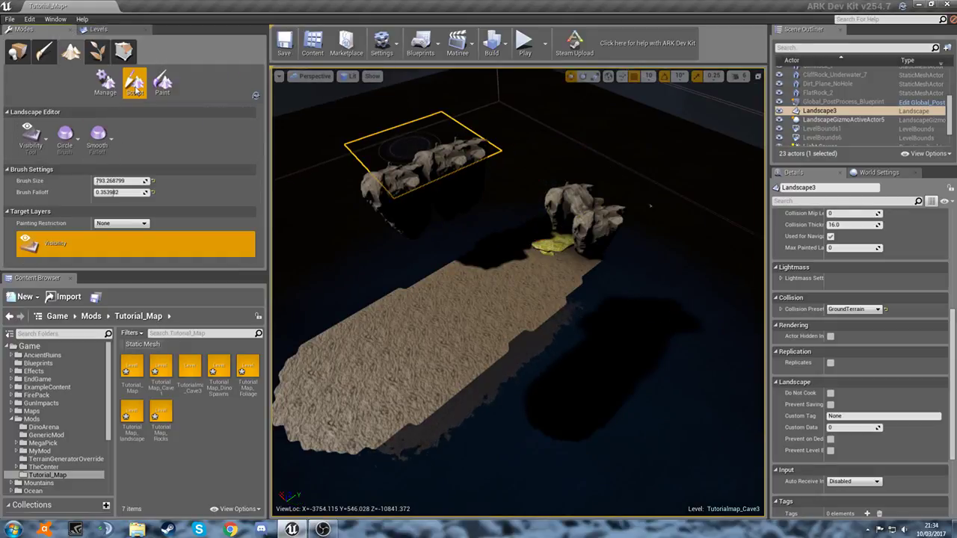
left_click(30, 136)
left_click(72, 174)
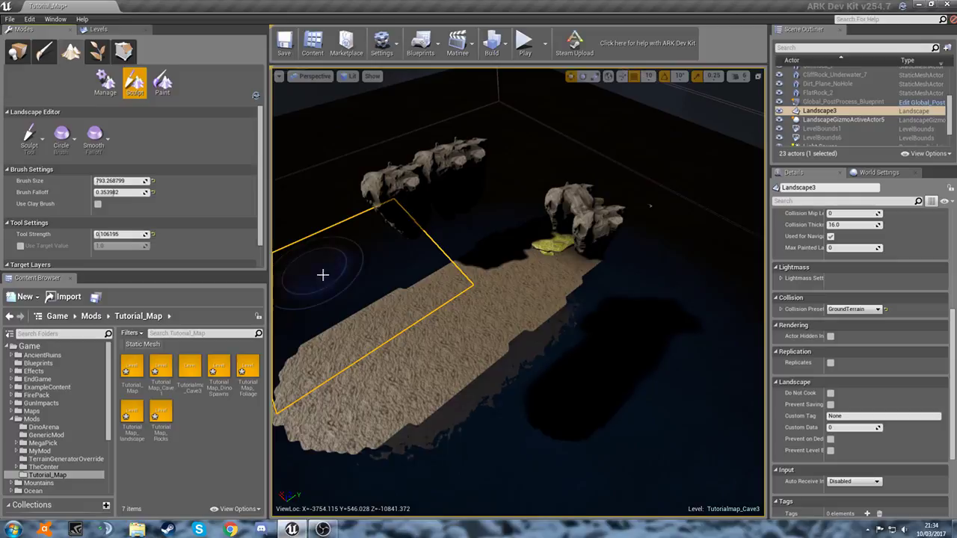
mouse_move(320, 274)
right_mouse_down()
mouse_move(366, 266)
mouse_move(374, 258)
mouse_move(361, 232)
right_mouse_up()
key("w")
key("s")
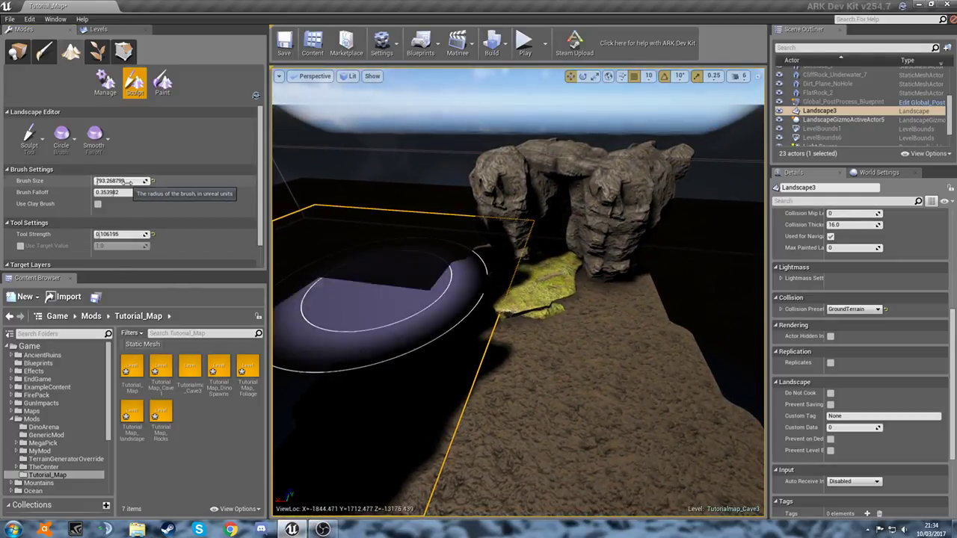
left_click(131, 181)
type("100")
key("Return")
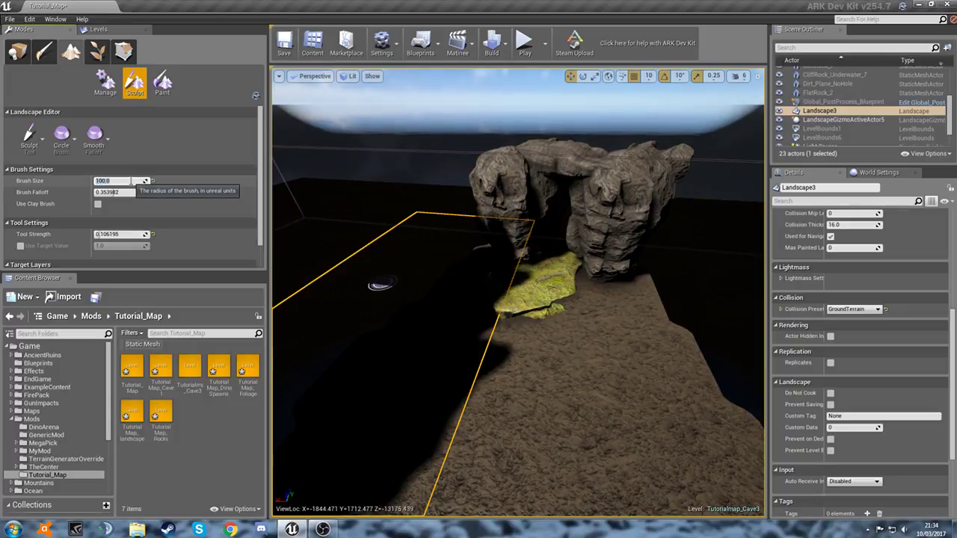
Set the brush falloff to 0 and raise the ground along the front edge of the mossy flat rock at the entrance
key("w")
right_click_drag(585, 304, 569, 329)
key("s")
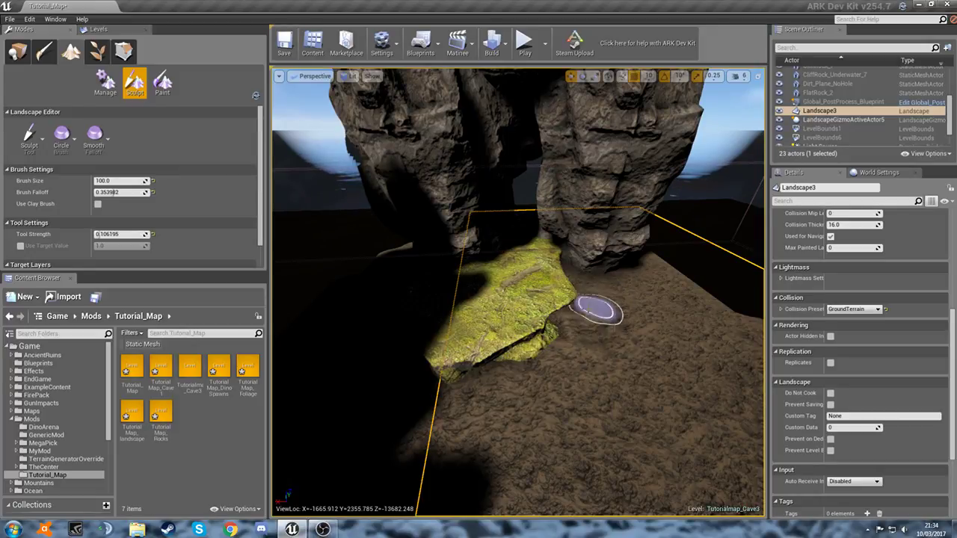
left_click_drag(120, 193, 94, 192)
mouse_move(572, 321)
left_mouse_down()
mouse_move(498, 373)
mouse_move(430, 387)
left_mouse_up()
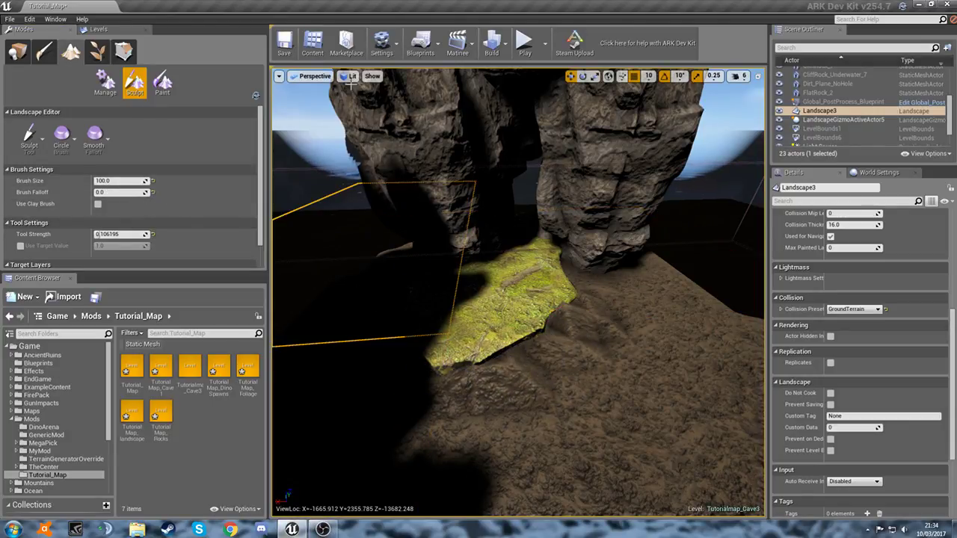
Display the viewport in Detail Lighting and raise the ground against the remaining side of the flat rock
left_click(350, 76)
left_click(357, 129)
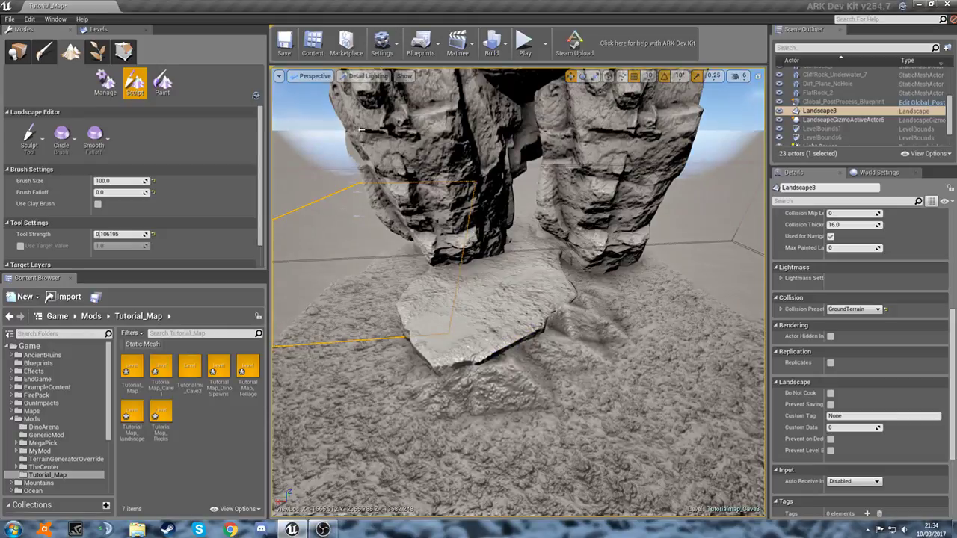
key("a")
right_click_drag(467, 297, 545, 305)
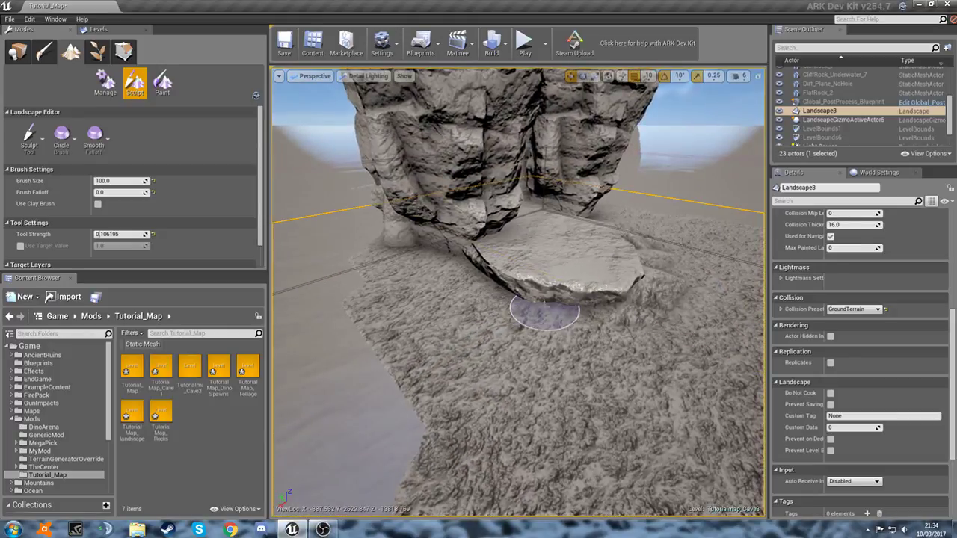
mouse_move(600, 317)
left_mouse_down()
mouse_move(587, 301)
mouse_move(572, 355)
mouse_move(525, 309)
mouse_move(512, 323)
mouse_move(491, 321)
mouse_move(389, 282)
mouse_move(510, 306)
left_mouse_up()
Enlarge the brush to 295.660919, set the falloff to 0.415929, and build up wider mounds over and around the flat rock
key("]")
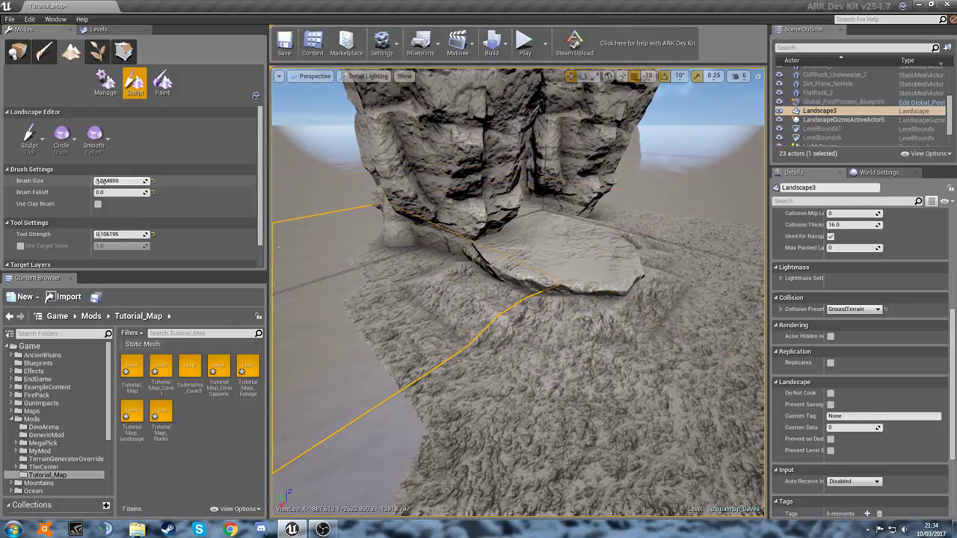
left_click_drag(510, 290, 632, 270)
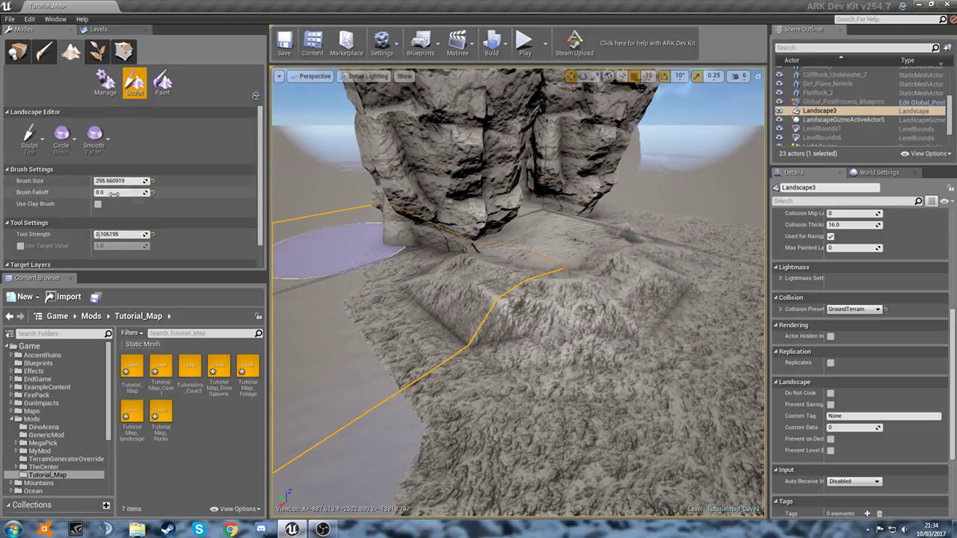
left_click_drag(95, 192, 118, 192)
mouse_move(366, 210)
right_mouse_down()
mouse_move(389, 299)
mouse_move(418, 224)
mouse_move(404, 299)
mouse_move(336, 277)
right_mouse_up()
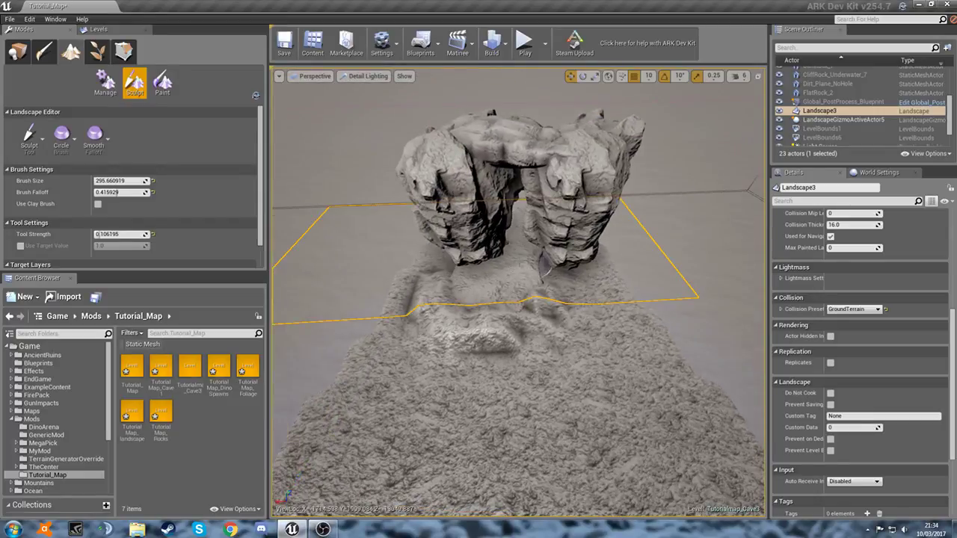
mouse_move(563, 303)
left_mouse_down()
mouse_move(557, 284)
mouse_move(456, 332)
mouse_move(426, 283)
left_mouse_up()
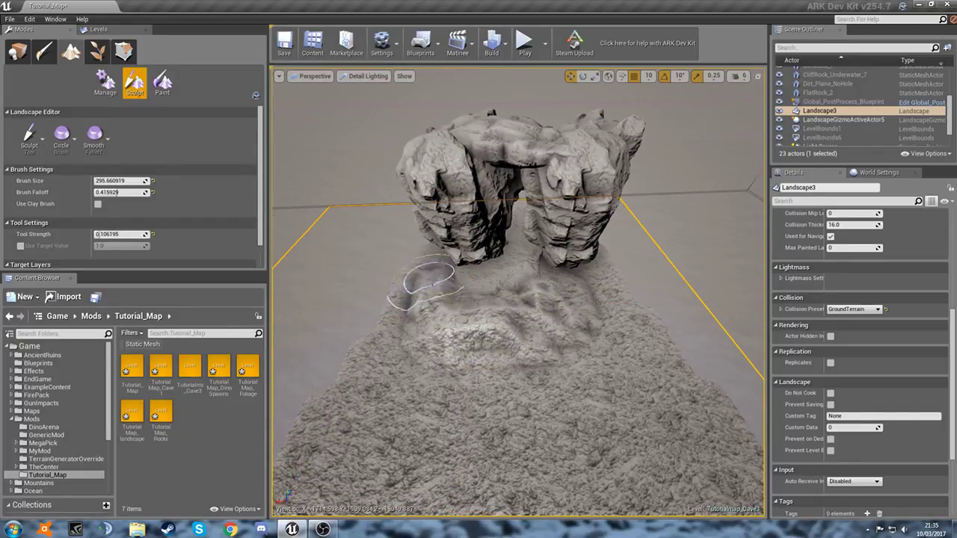
left_click_drag(480, 320, 565, 306)
left_click_drag(467, 367, 507, 344)
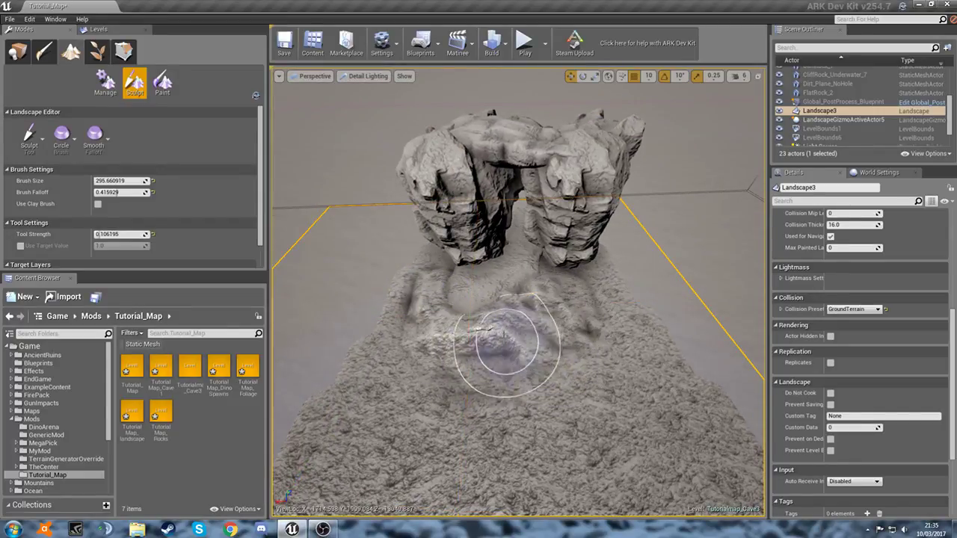
Smooth the mounds in front of the entrance rocks and use the Sculpt tool again to cover the flat rock's exposed tip
mouse_move(570, 303)
right_mouse_down()
mouse_move(570, 246)
mouse_move(570, 311)
right_mouse_up()
left_click(28, 137)
left_click(68, 209)
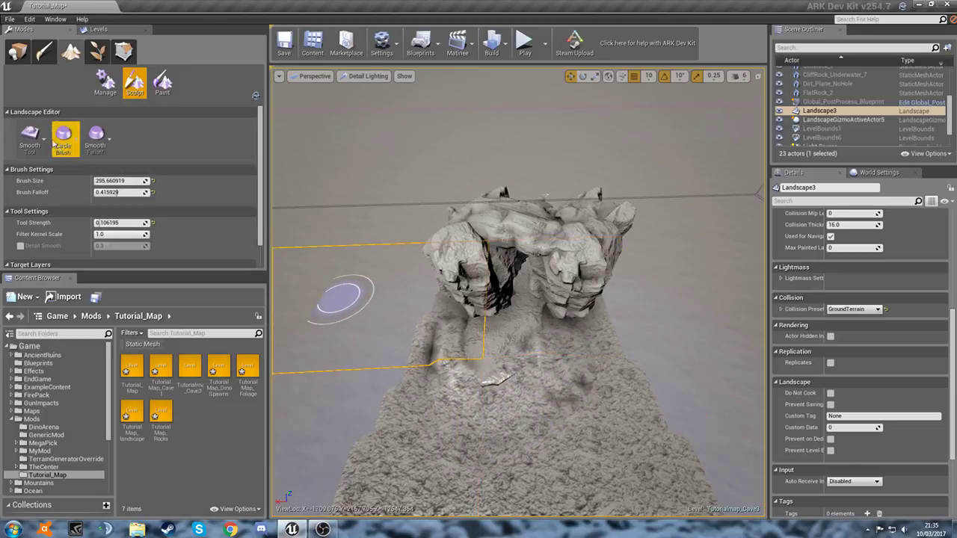
left_click(29, 137)
left_click(68, 168)
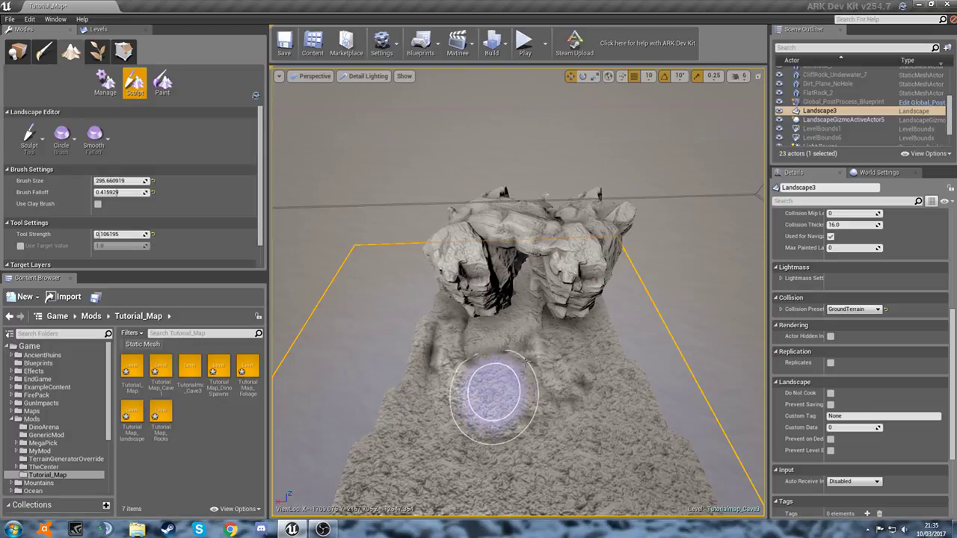
Examine the sculpted ground and the entrance rocks from several angles
key("w")
mouse_move(559, 364)
right_mouse_down()
mouse_move(557, 346)
mouse_move(516, 374)
right_mouse_up()
key("s")
right_click_drag(662, 195, 626, 113)
key("w")
key("s")
mouse_move(551, 351)
right_mouse_down()
mouse_move(603, 363)
mouse_move(575, 351)
mouse_move(568, 314)
mouse_move(577, 345)
mouse_move(561, 347)
right_mouse_up()
key("s")
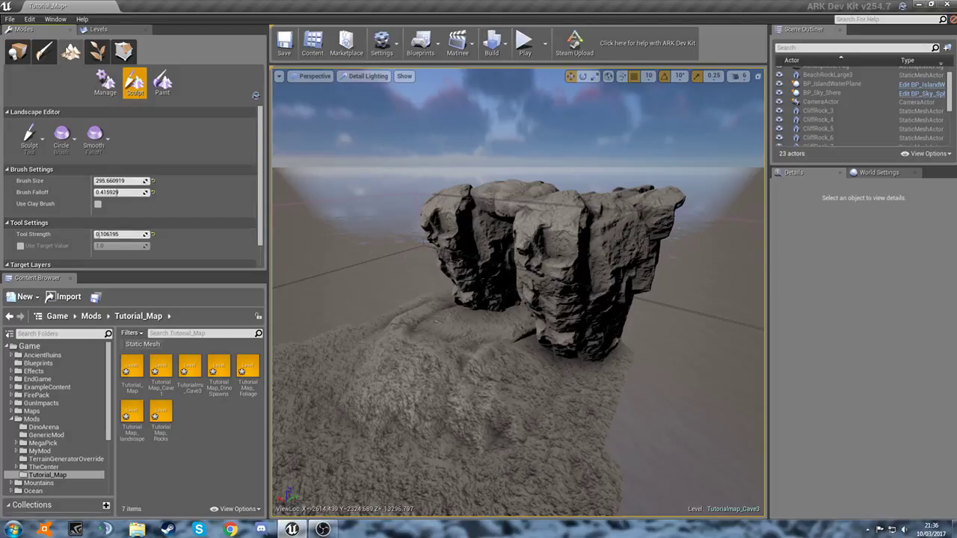
Change from landscape editing to Place mode and search the whole Game folder for static meshes matching "Cave"
left_click(17, 53)
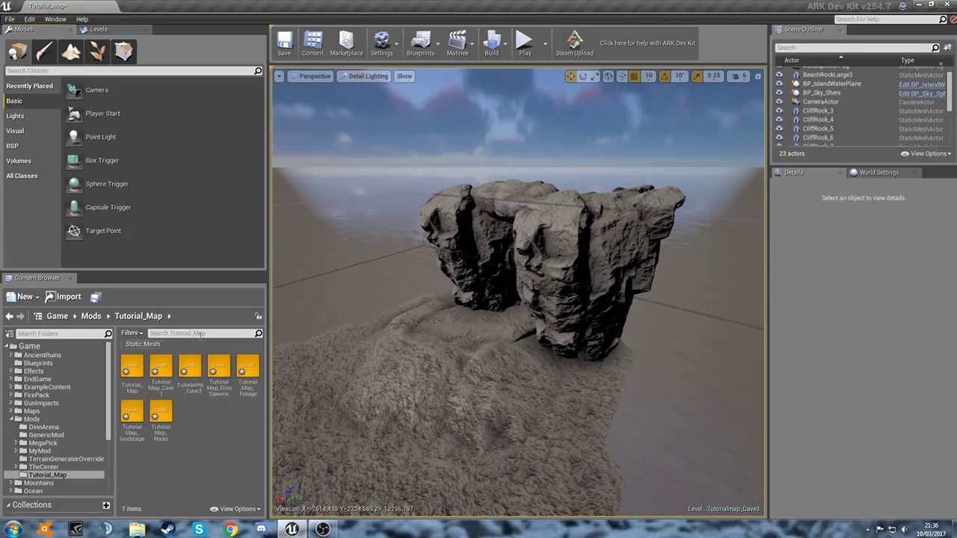
left_click(56, 316)
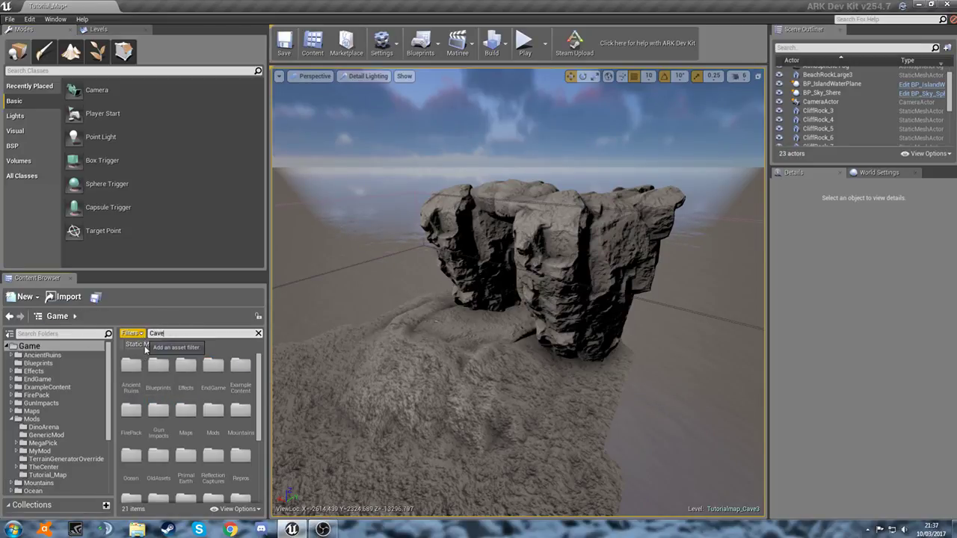
left_click(144, 345)
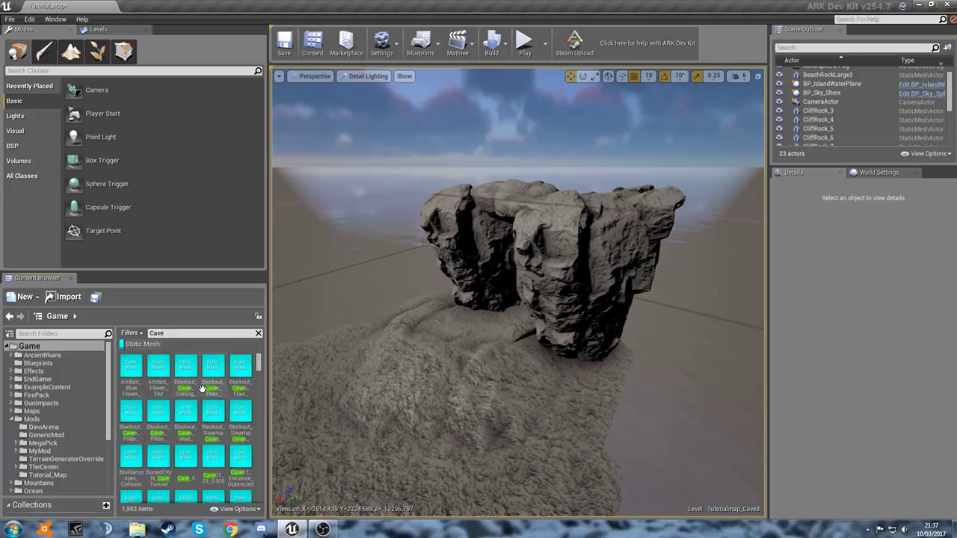
Place the Cave01_Entrance_OptimizedMesh_RB0 mesh beside the entrance rocks and raise it to Z -13000
mouse_move(205, 383)
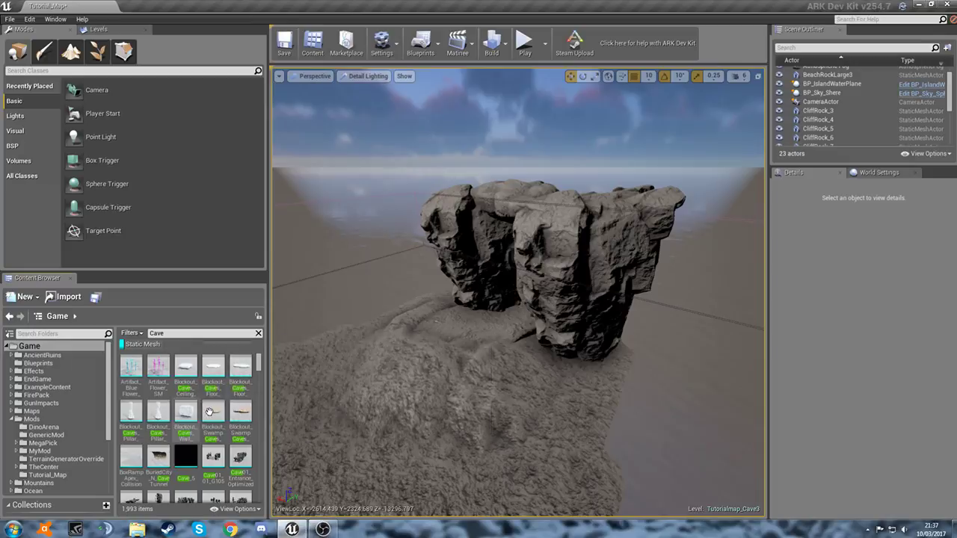
scroll(210, 388, "down", 1)
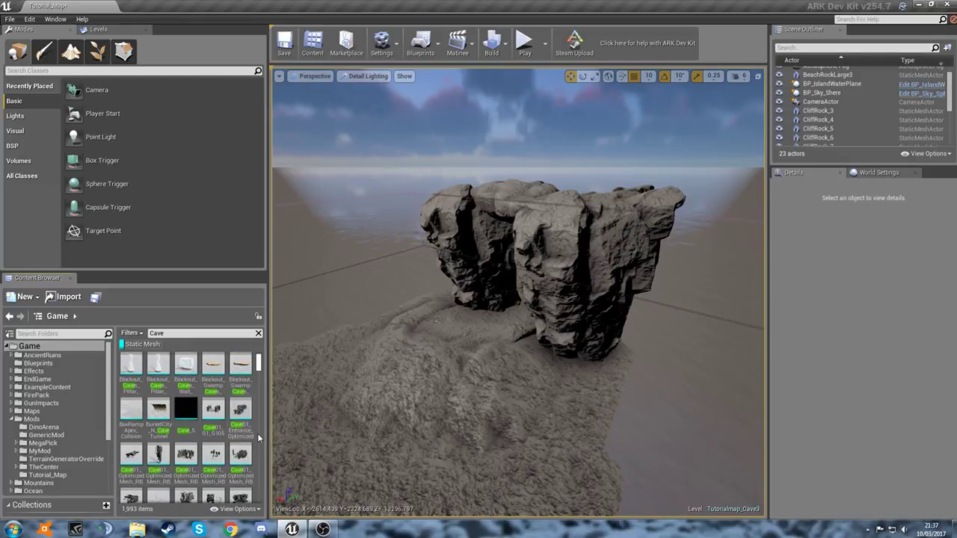
mouse_move(237, 440)
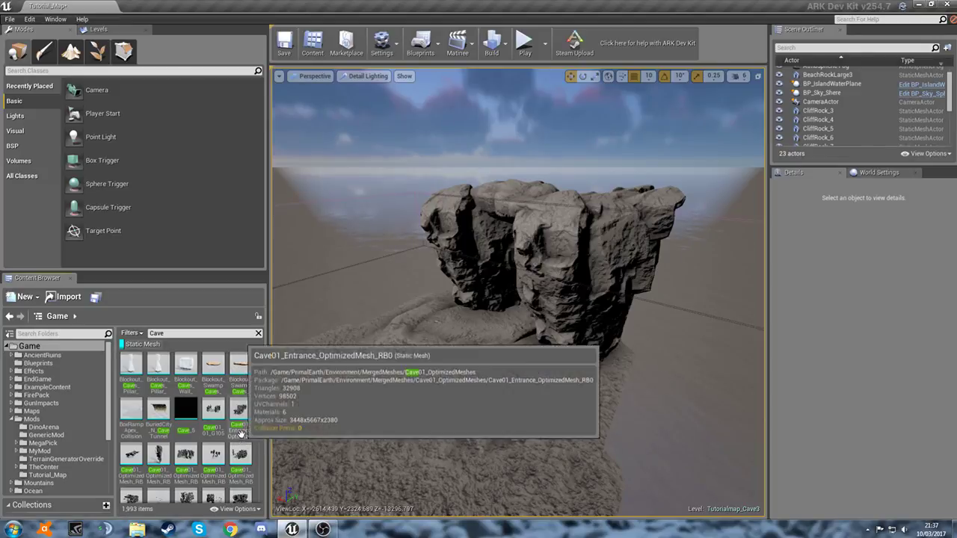
scroll(201, 458, "down", 1)
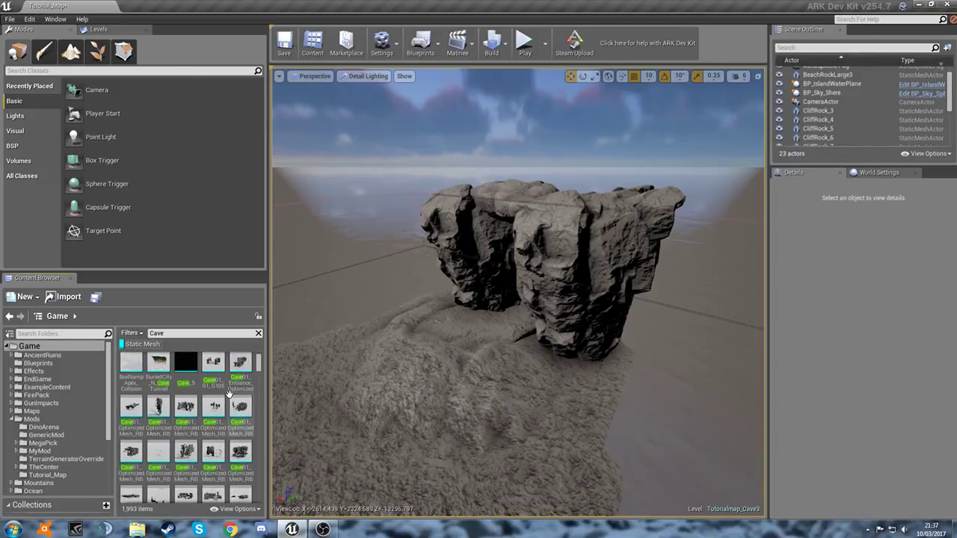
scroll(229, 394, "up", 1)
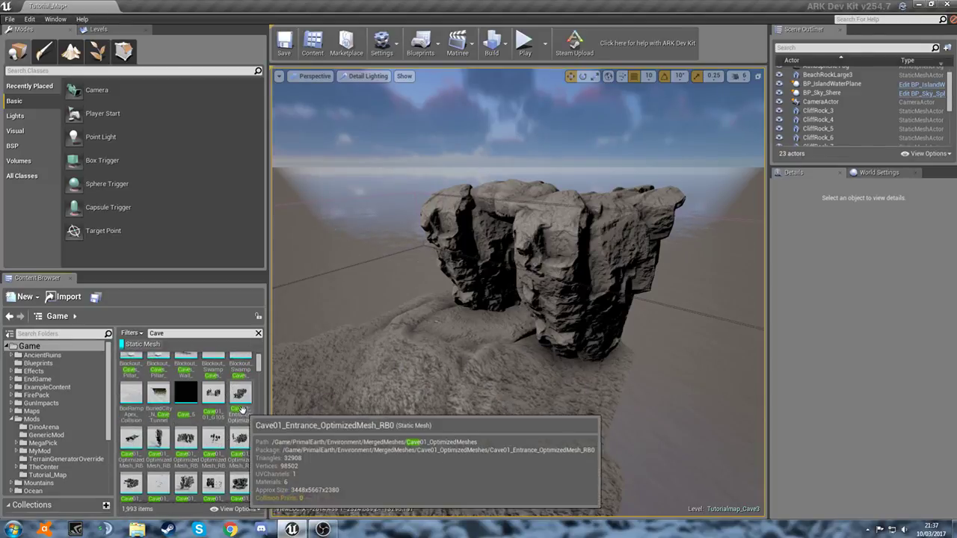
left_click_drag(240, 394, 366, 264)
right_click_drag(366, 264, 318, 247)
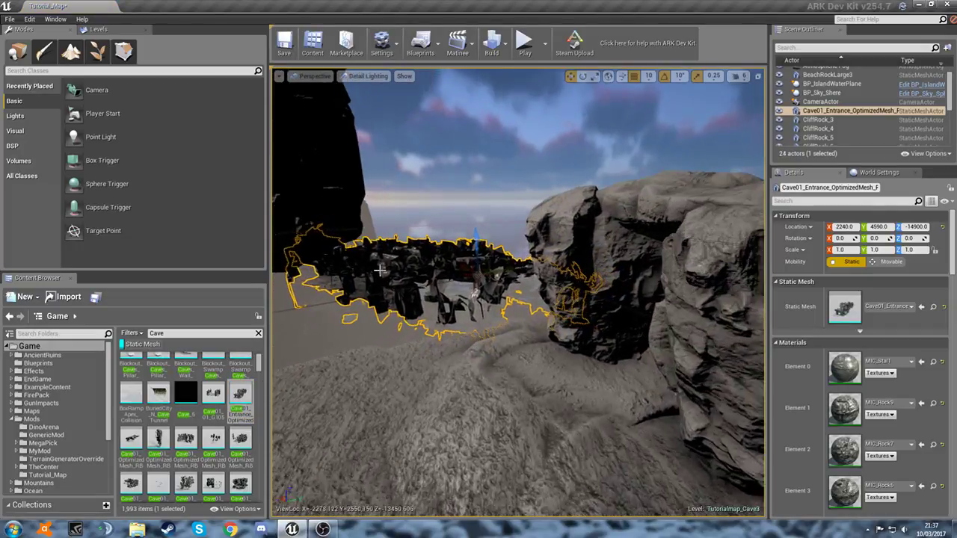
left_click_drag(476, 261, 475, 145)
right_click_drag(476, 145, 430, 134)
Inspect the cave entrance mesh inside and out, using the Lit view for its interior, and delete it from the level
key("e")
key("f")
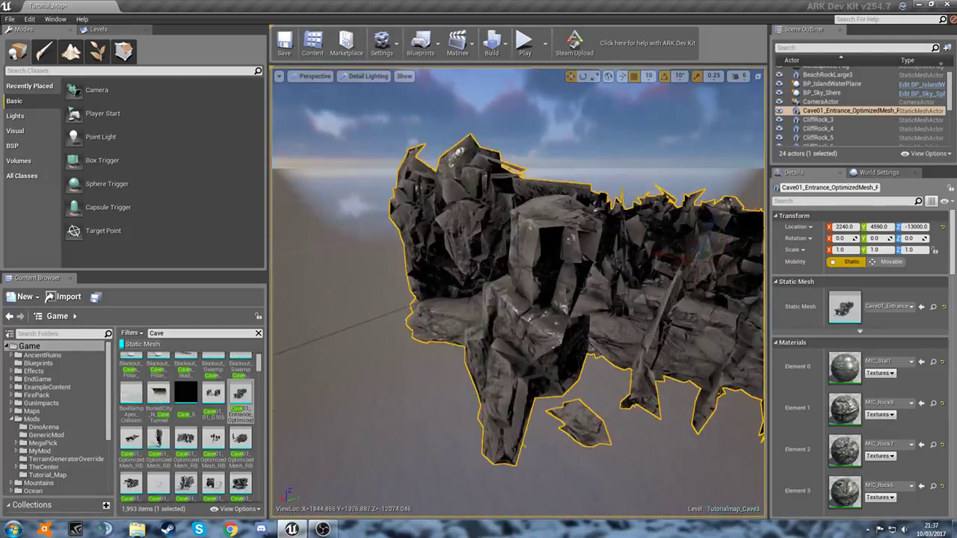
key("w")
right_click_drag(517, 291, 640, 263)
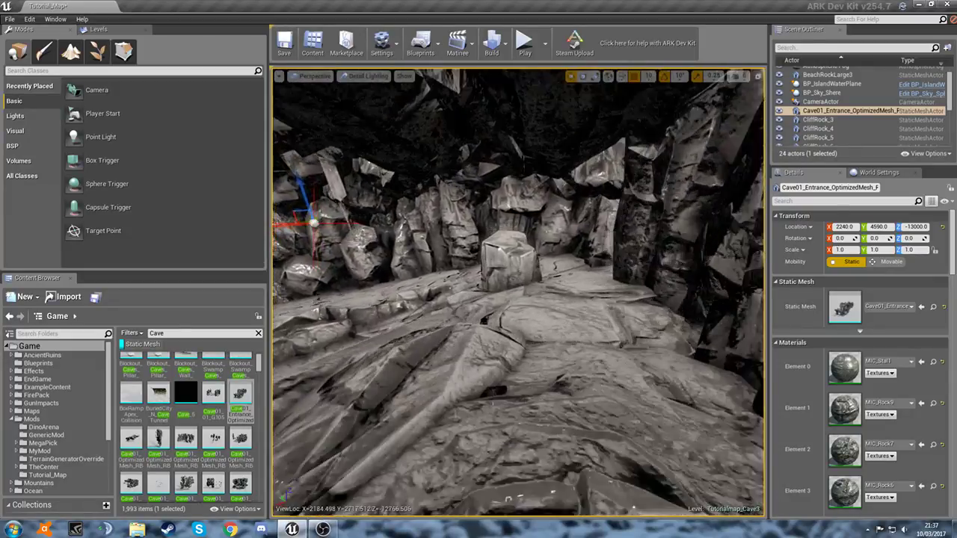
key("alt+4")
key("w")
right_click_drag(517, 291, 490, 373)
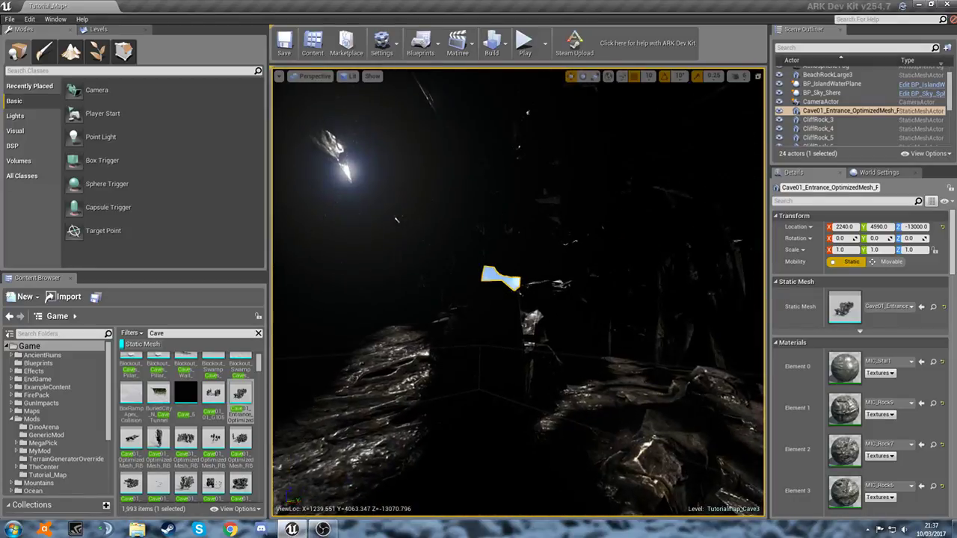
key("w")
right_click_drag(517, 292, 325, 292)
key("s")
right_click_drag(517, 292, 482, 314)
key("d")
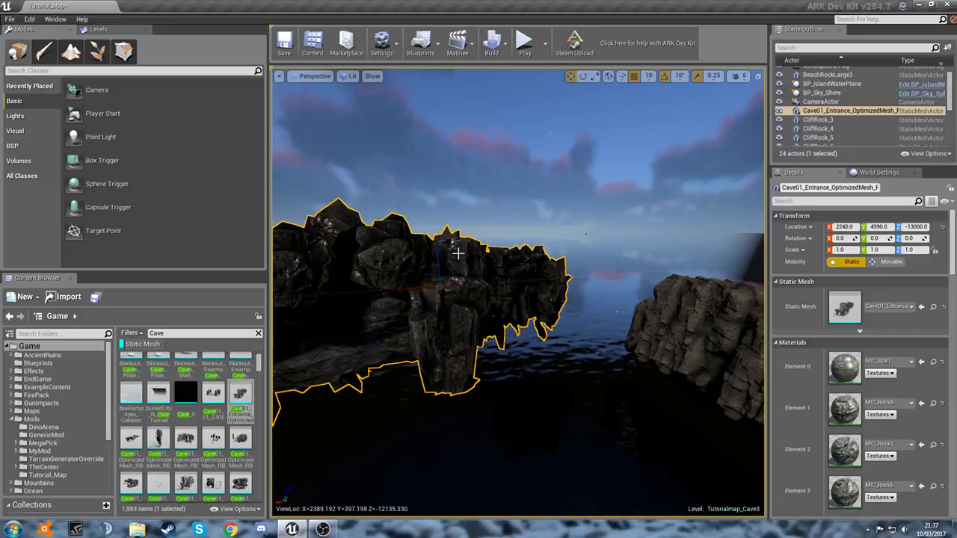
key("Delete")
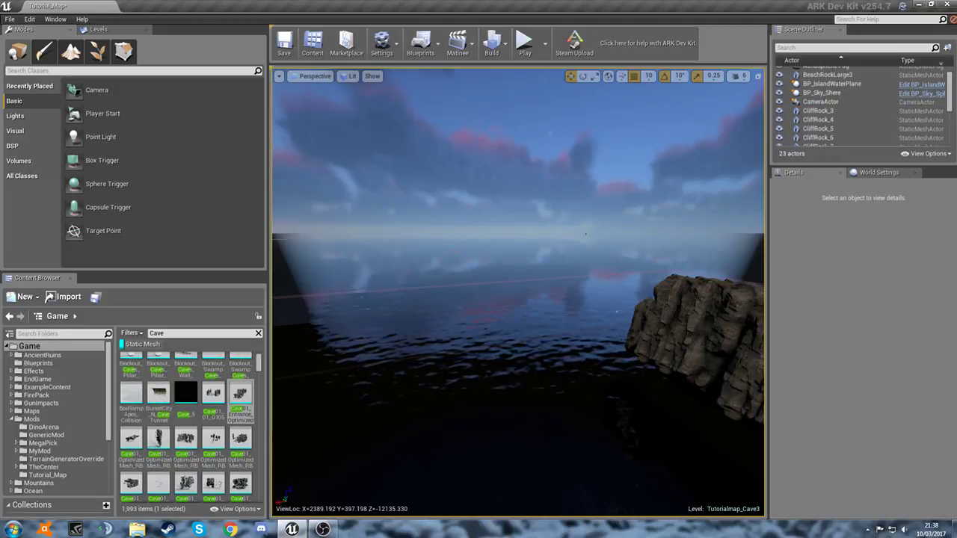